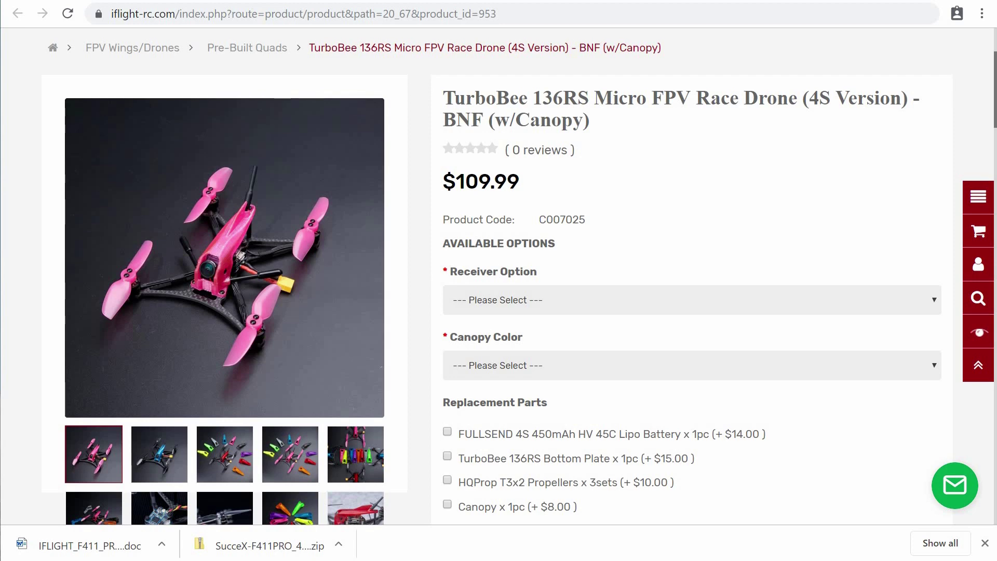
Step: Look through the TurboBee 136RS canopy colour photo, the Betaflight new target requirements article and the SucceX Stack product listing
click(224, 454)
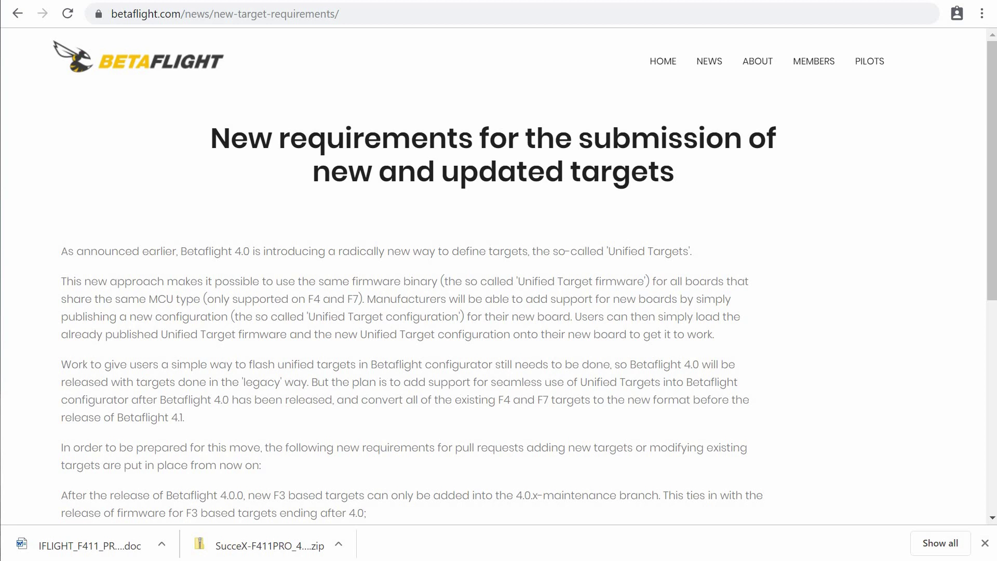
key(ctrl+Tab)
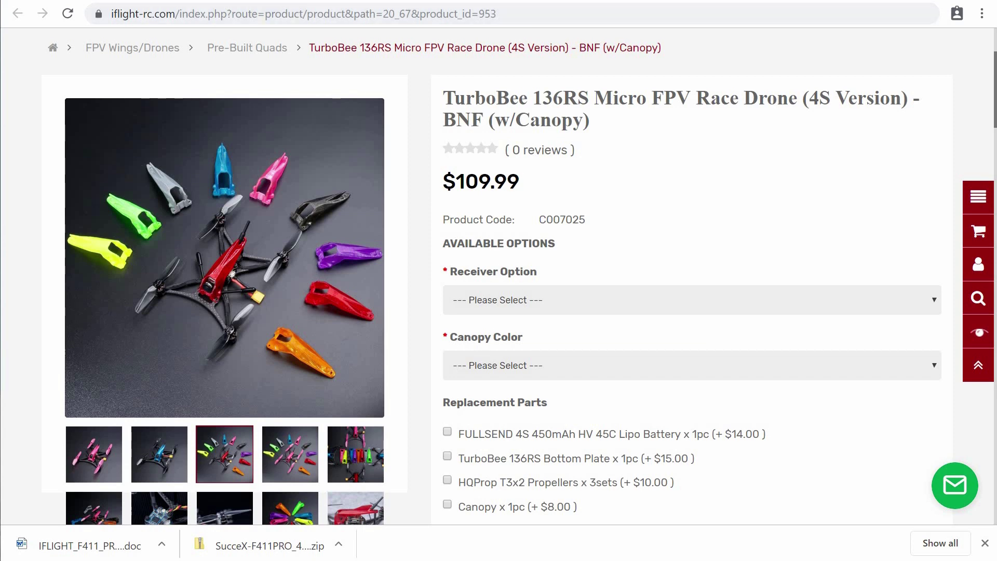
key(alt+Left)
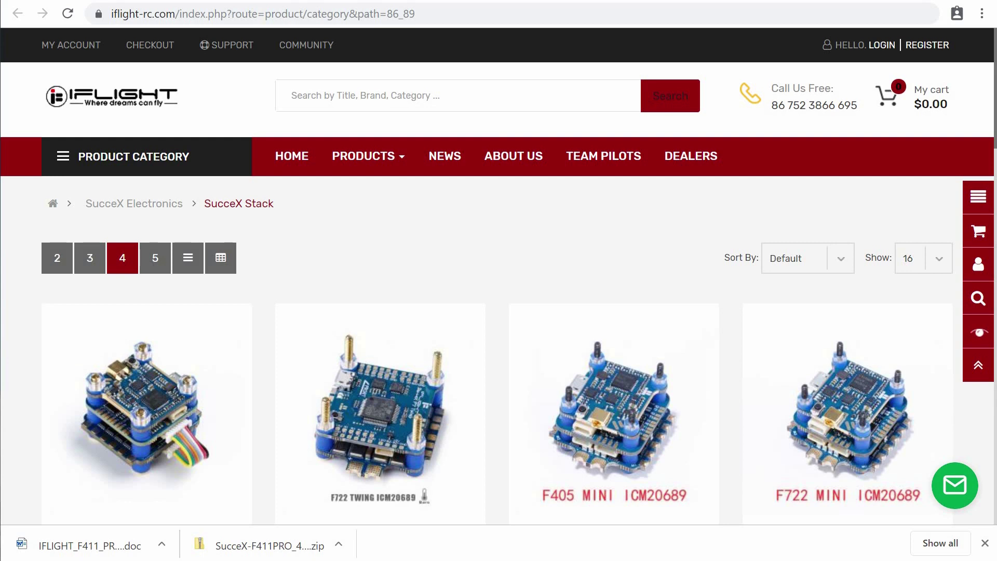
scroll(459, 247, down, 1)
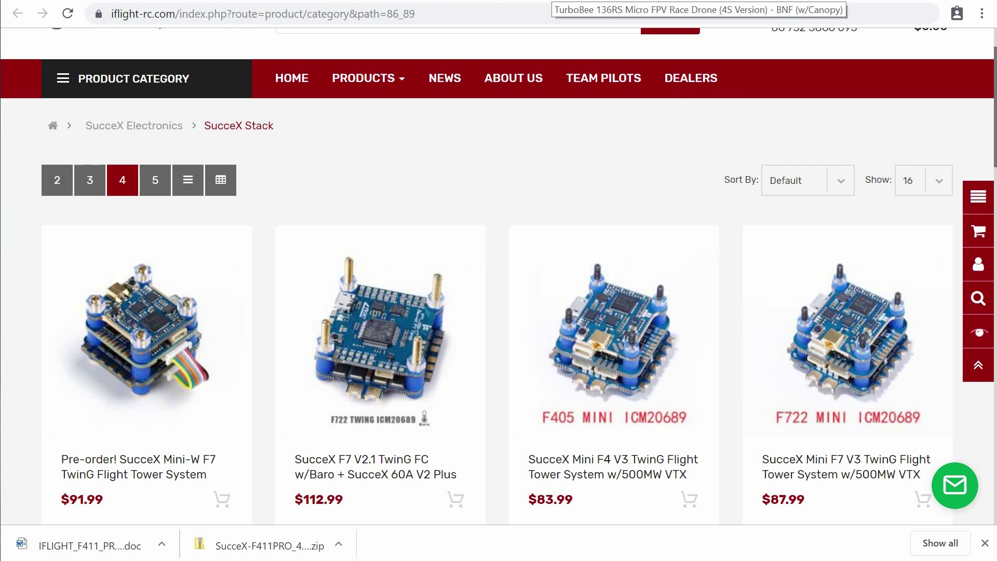
key(alt+Left)
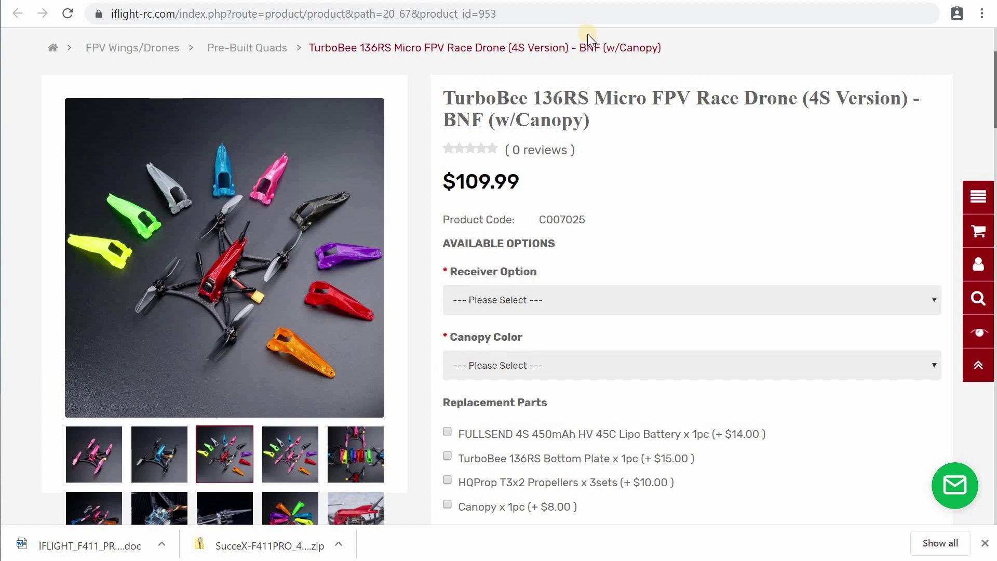
Step: Follow the TurboBee 136RS specification to its SucceX Micro 16x16 Tower 2-4S and review that product's config, firmware and manual downloads
scroll(583, 120, down, 12)
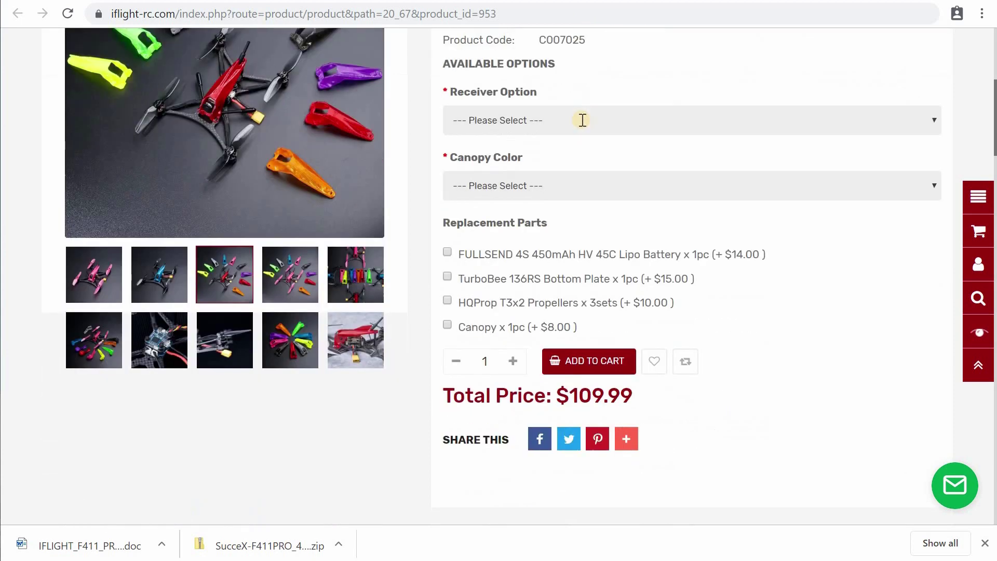
scroll(223, 387, down, 1)
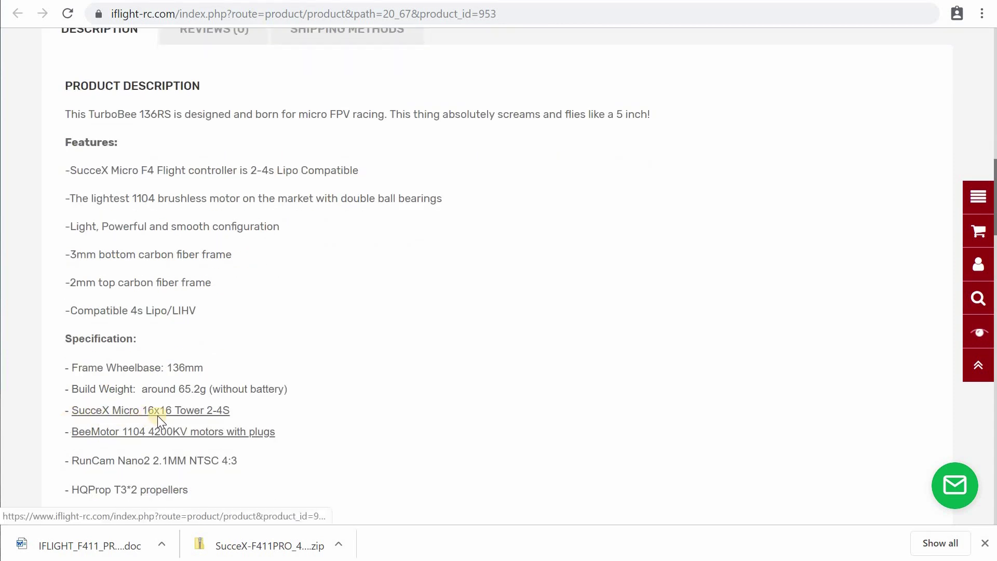
click(213, 415)
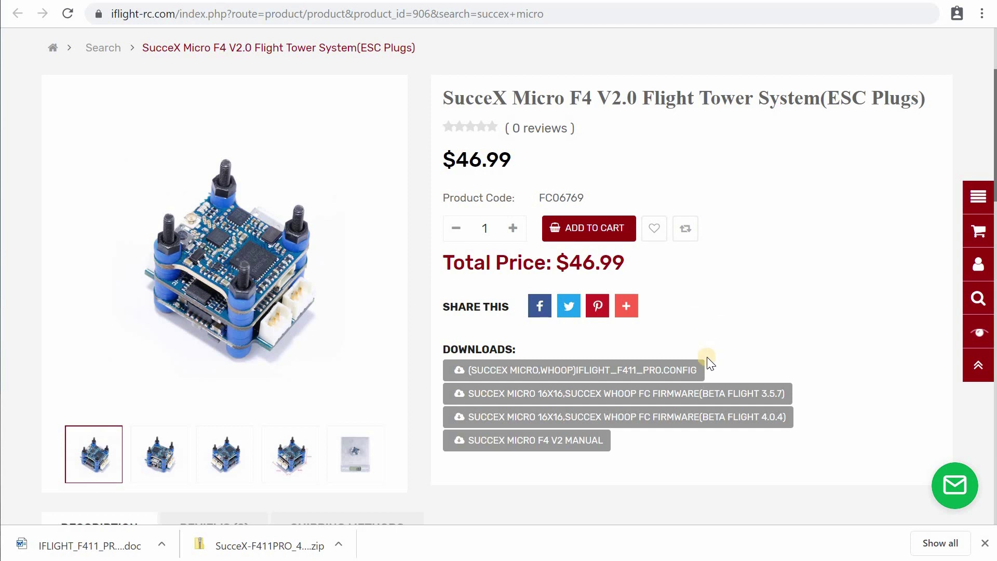
click(699, 372)
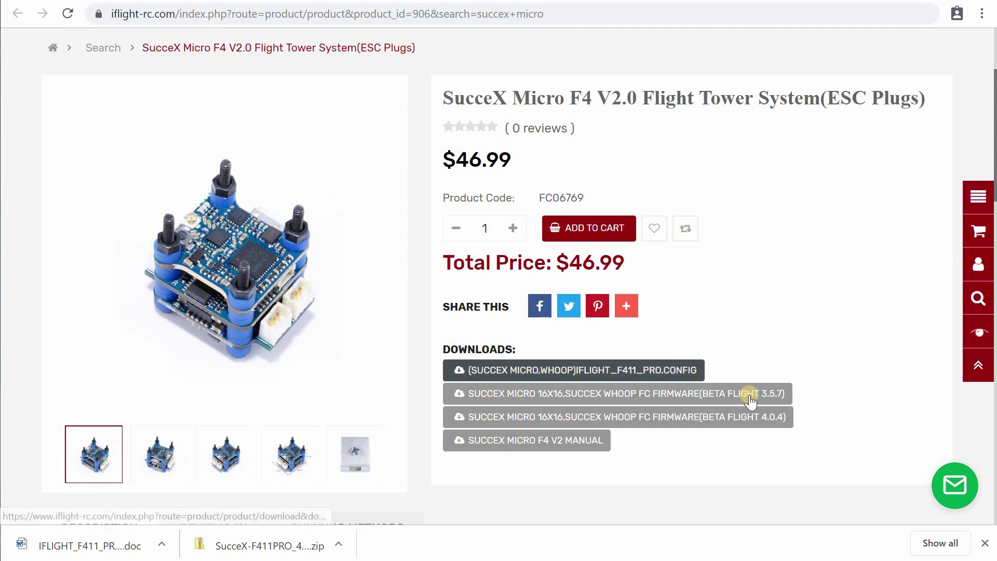
click(782, 398)
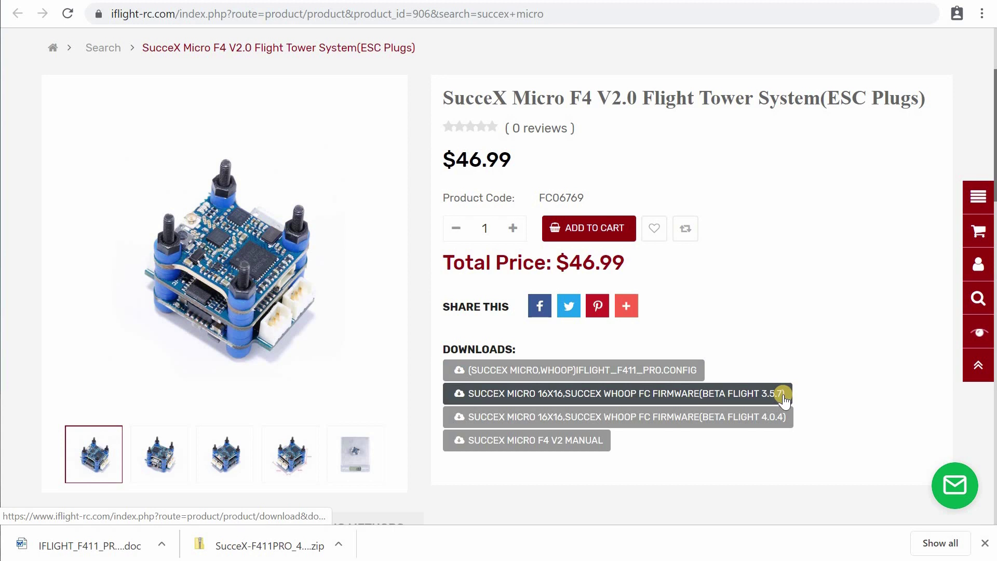
click(787, 419)
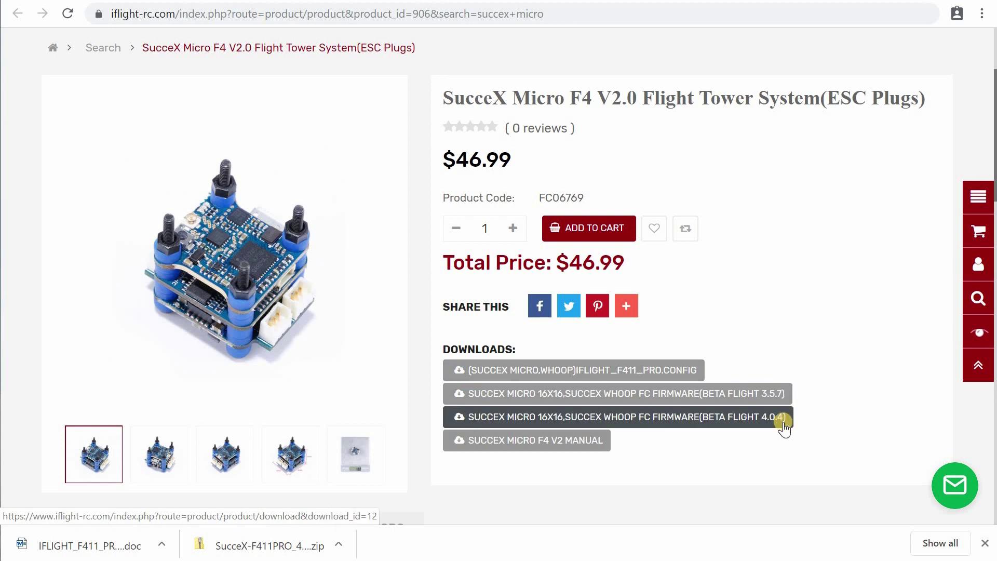
click(714, 444)
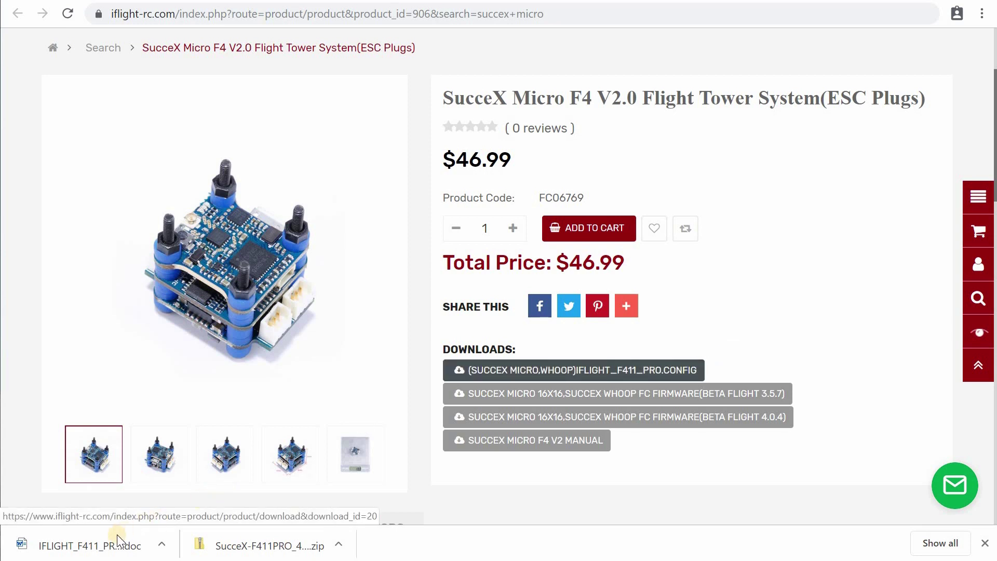
Step: Open the downloaded IFLIGHT_F411_PRO config document and read through its board name, manufacturer ID, resource and timer definitions
click(106, 551)
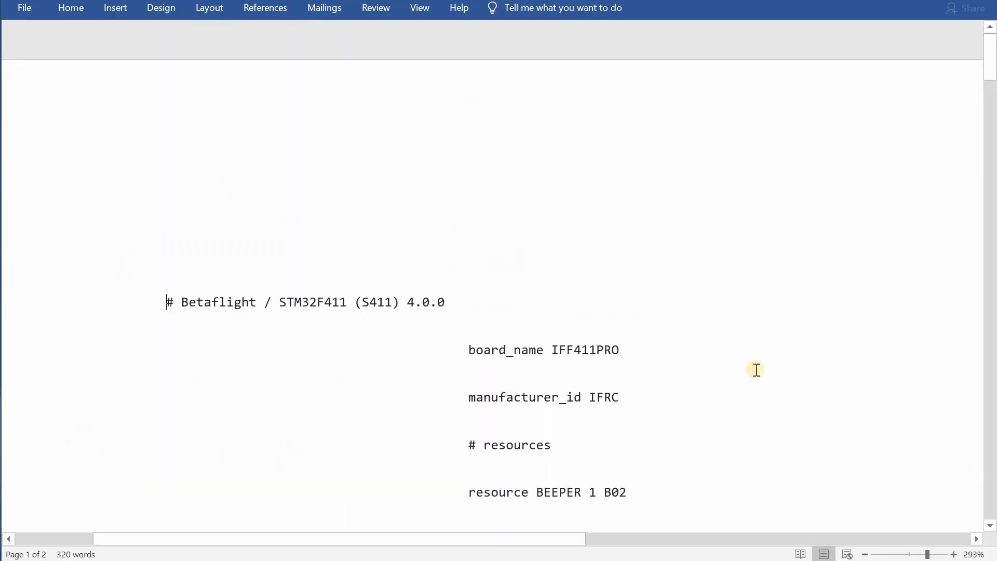
scroll(756, 370, down, 3)
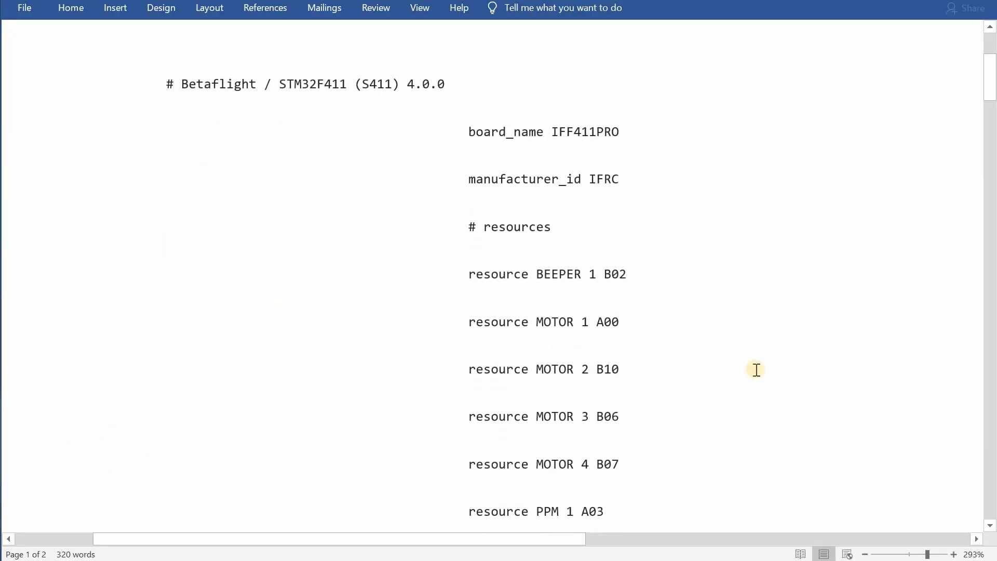
scroll(726, 338, down, 6)
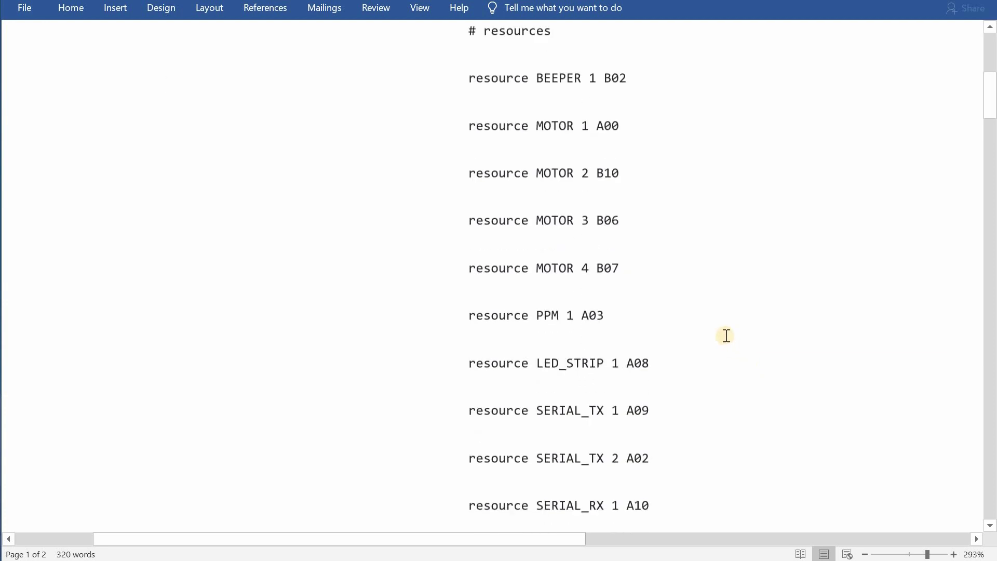
scroll(726, 336, down, 2)
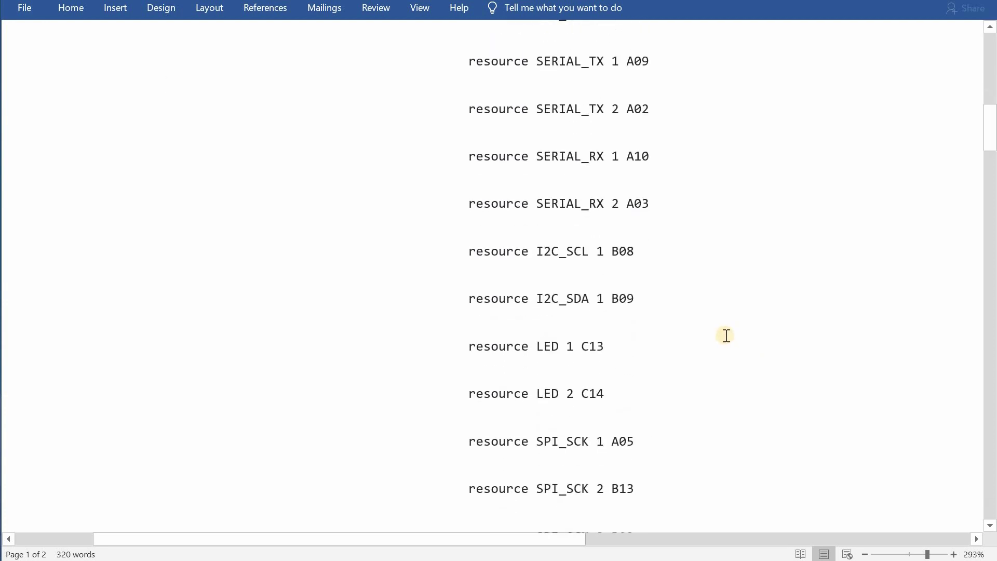
scroll(726, 335, down, 20)
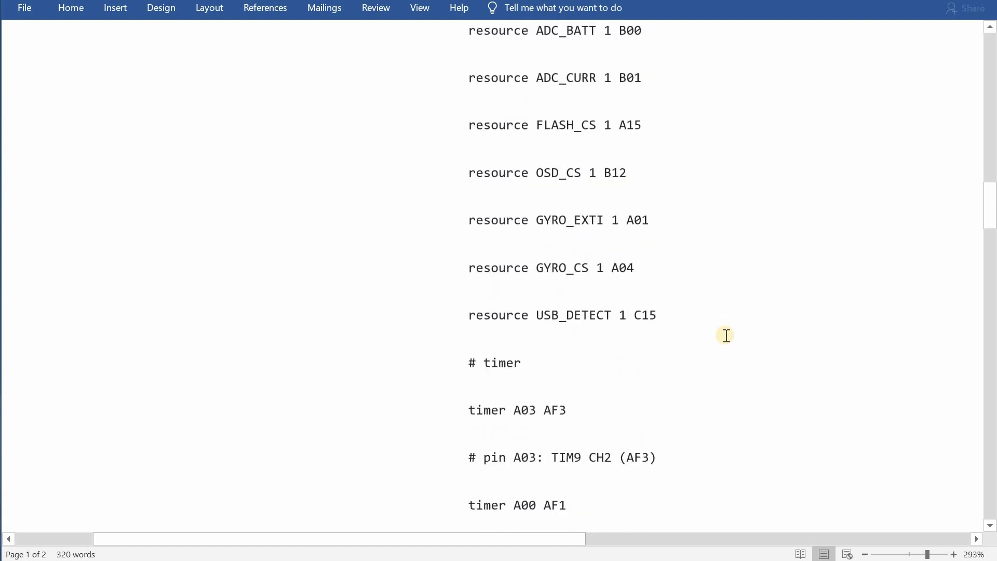
scroll(725, 335, down, 5)
scroll(726, 335, up, 6)
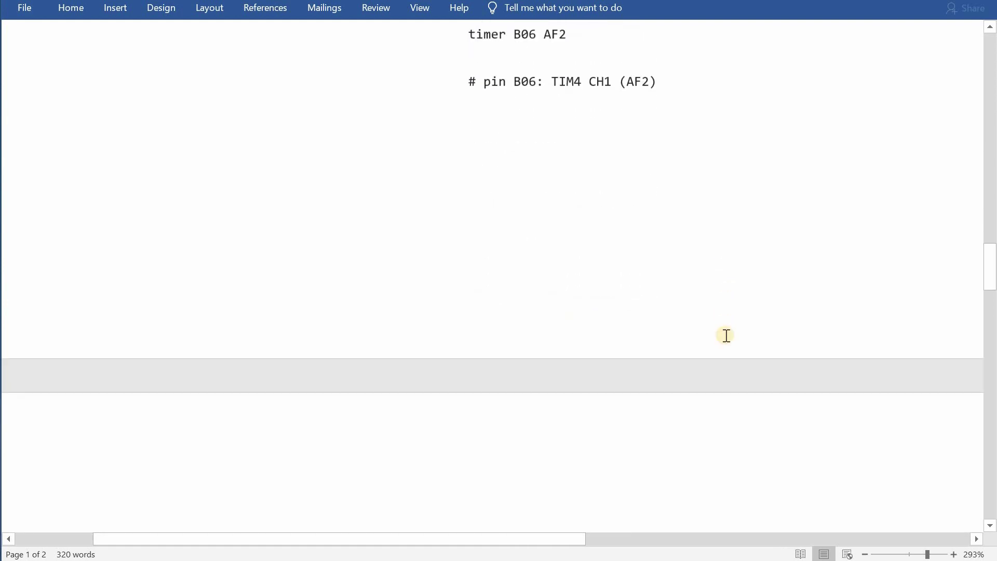
scroll(730, 340, up, 20)
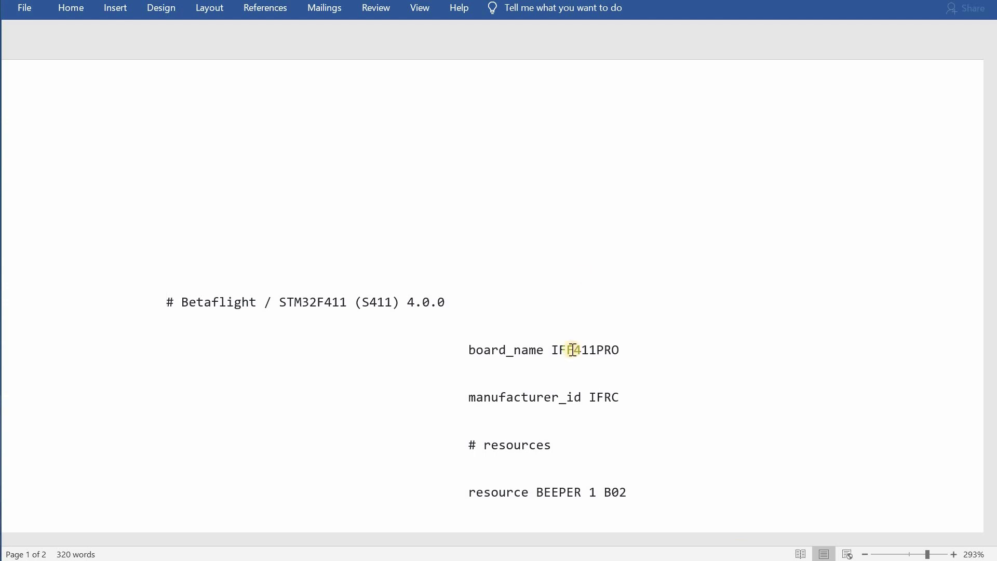
Step: Switch to Betaflight Configurator and connect to the flight controller on COM3 at 115200 baud
key(alt+Tab)
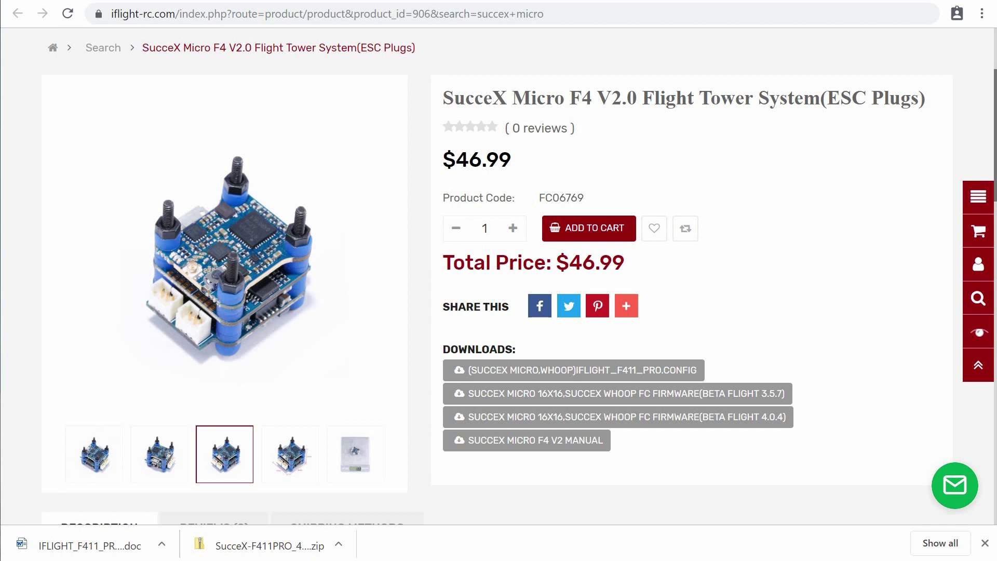
key(alt+Tab)
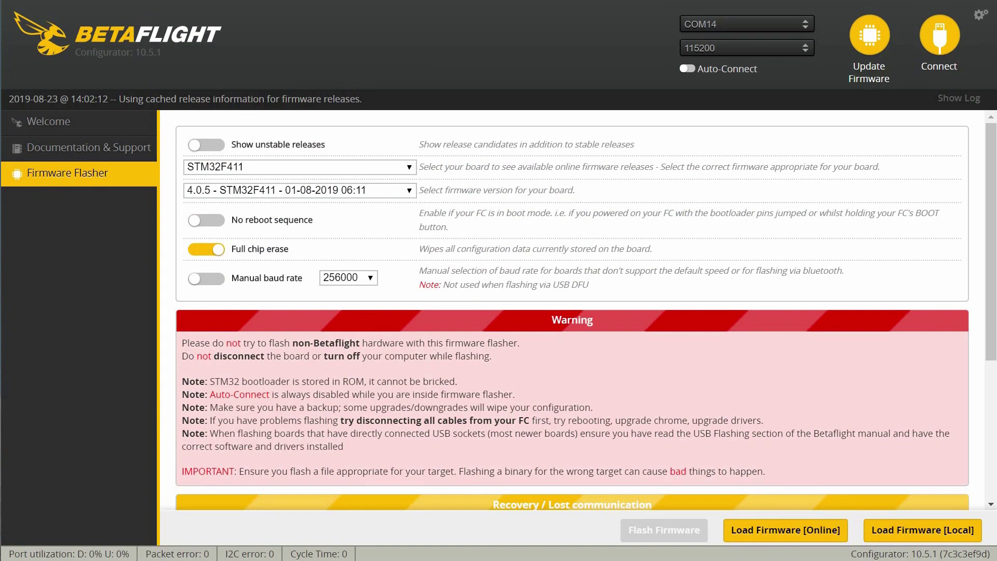
click(36, 121)
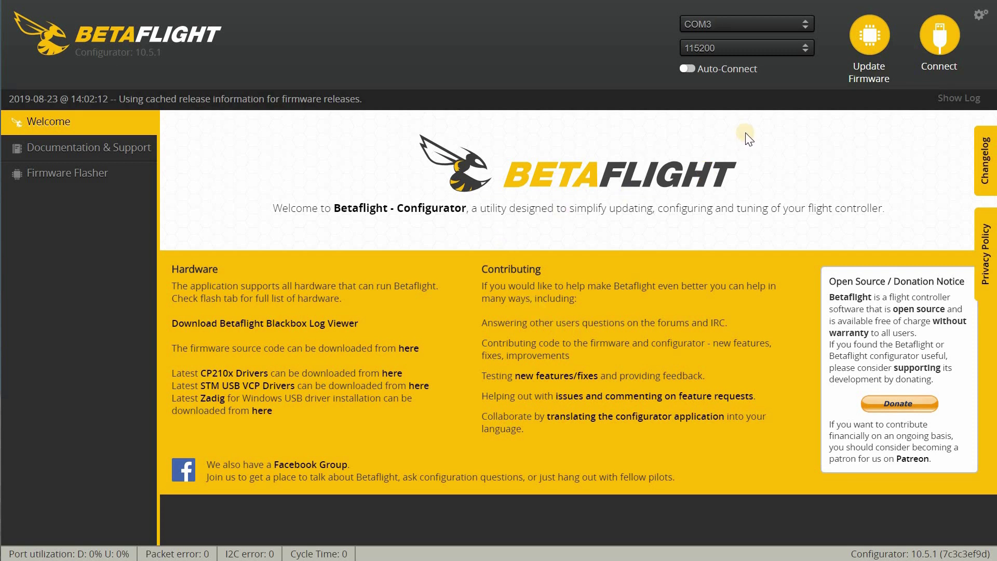
click(937, 48)
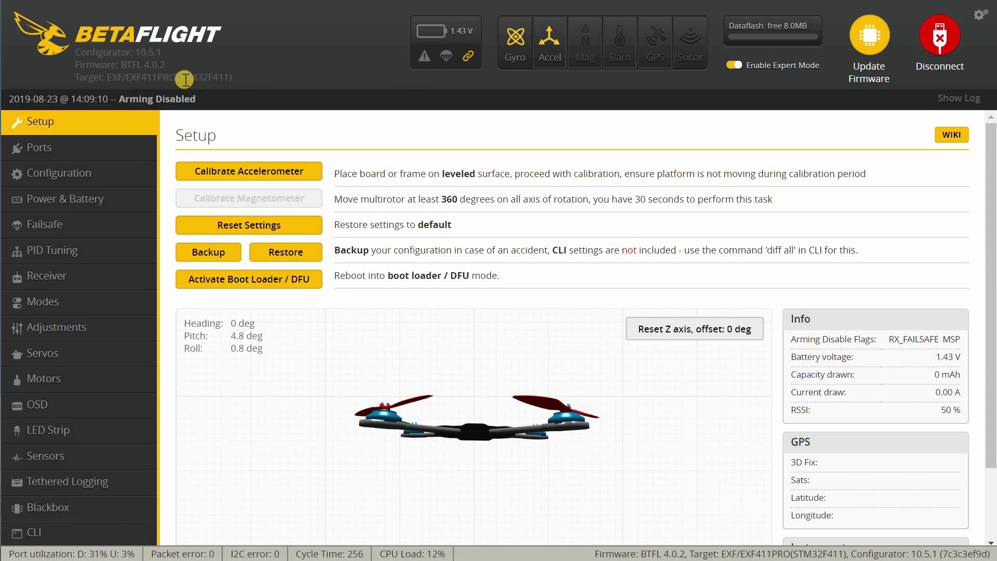
Step: Check the STM32F411 part of the connected board's firmware target information
click(217, 77)
double_click(217, 77)
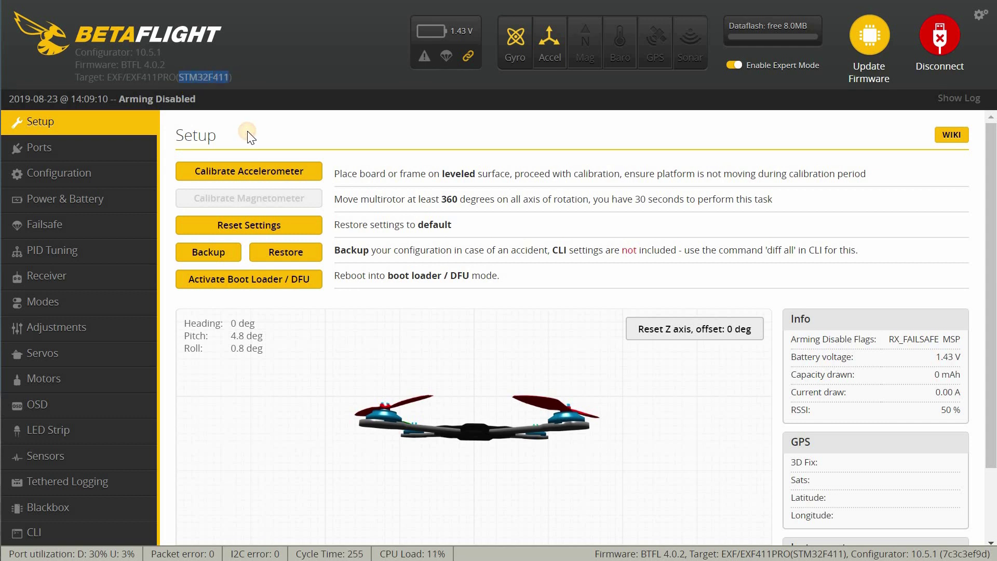
click(250, 80)
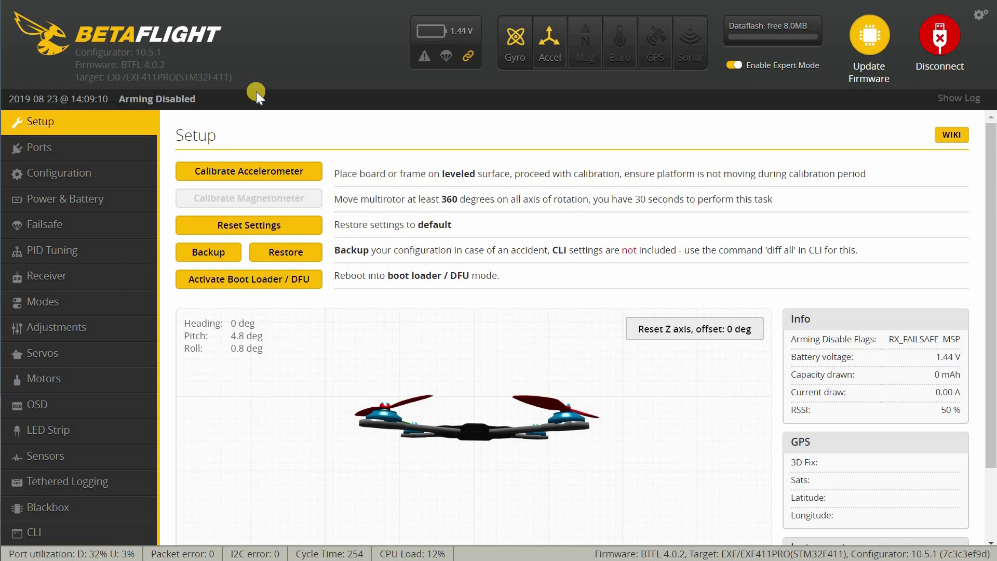
Step: Run the version command in the CLI and check the board target in its output
click(88, 532)
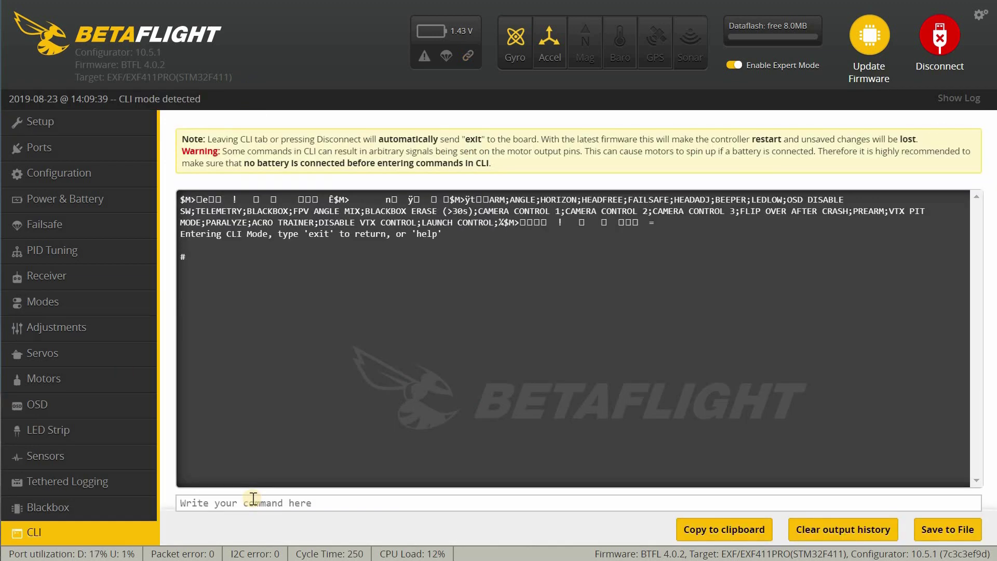
click(252, 498)
text(version)
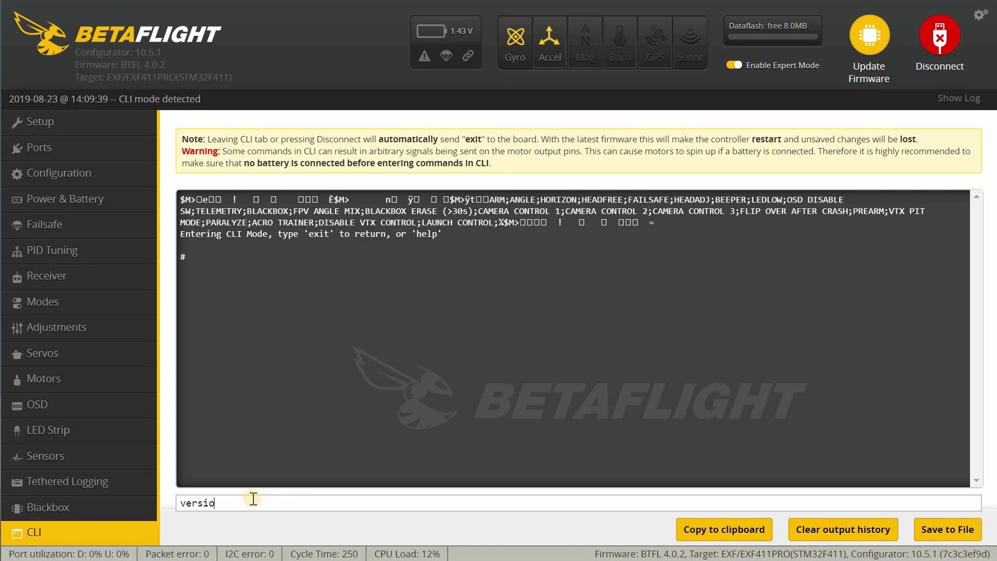
key(Return)
drag(257, 268, 306, 268)
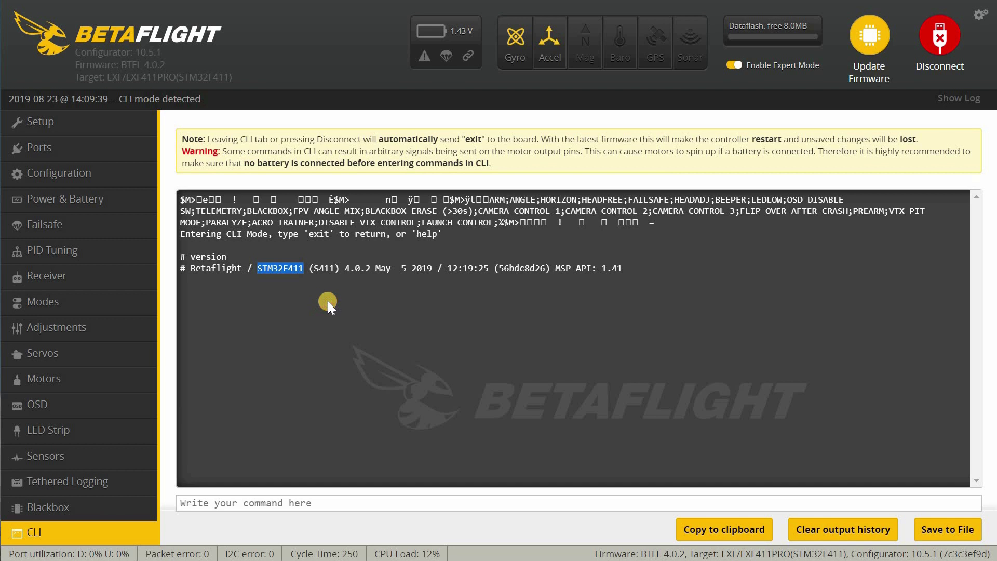
click(329, 301)
Step: Run dump all in a cleared CLI and save the output as a TXT file in the CLI Dumps folder
click(830, 530)
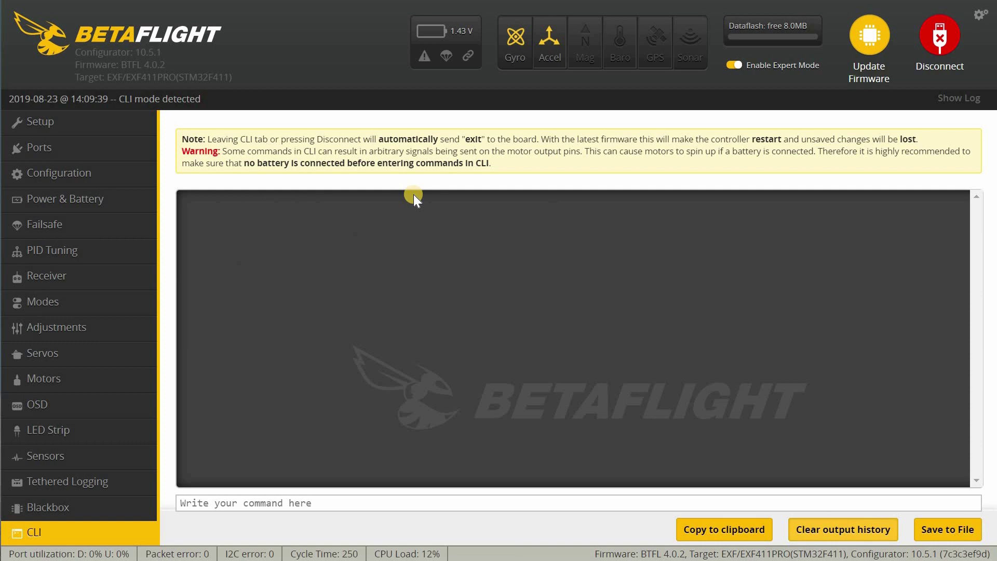
click(383, 507)
text(dump all)
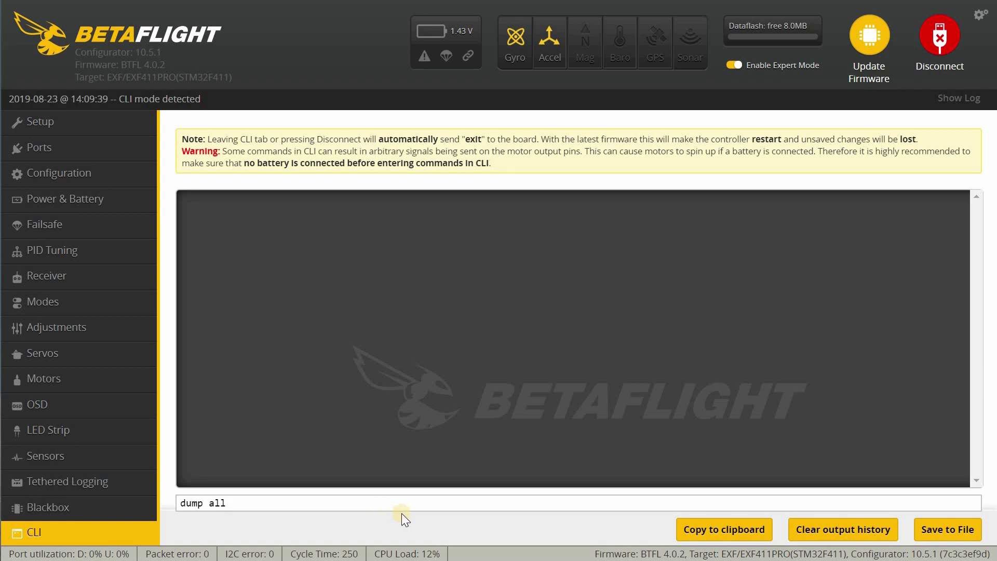
key(Return)
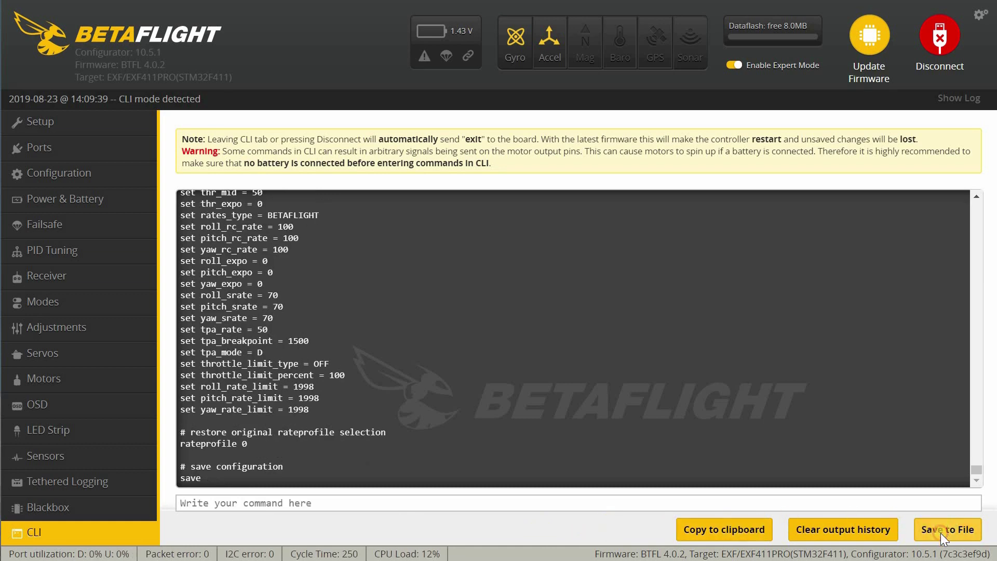
click(924, 532)
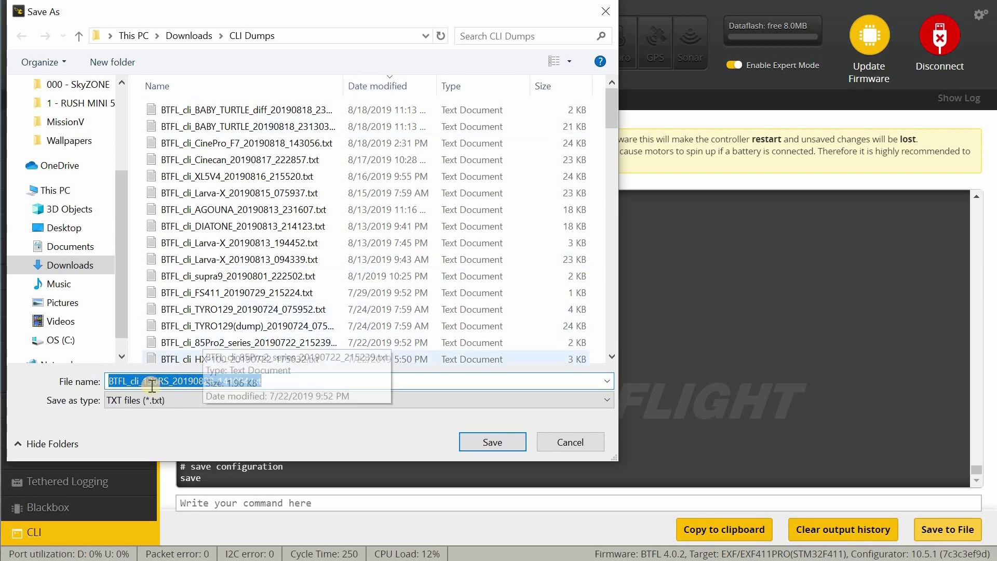
click(486, 440)
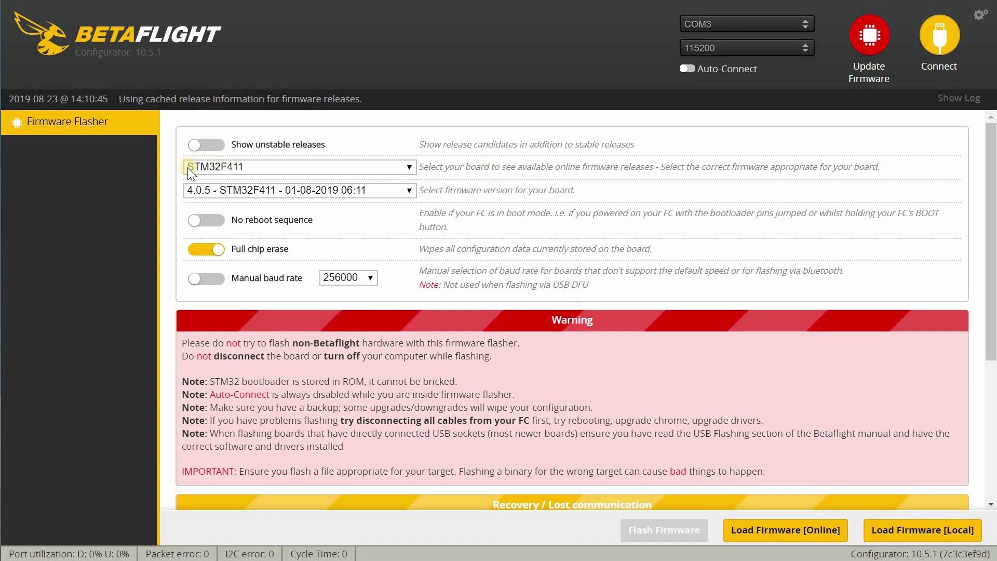
click(407, 166)
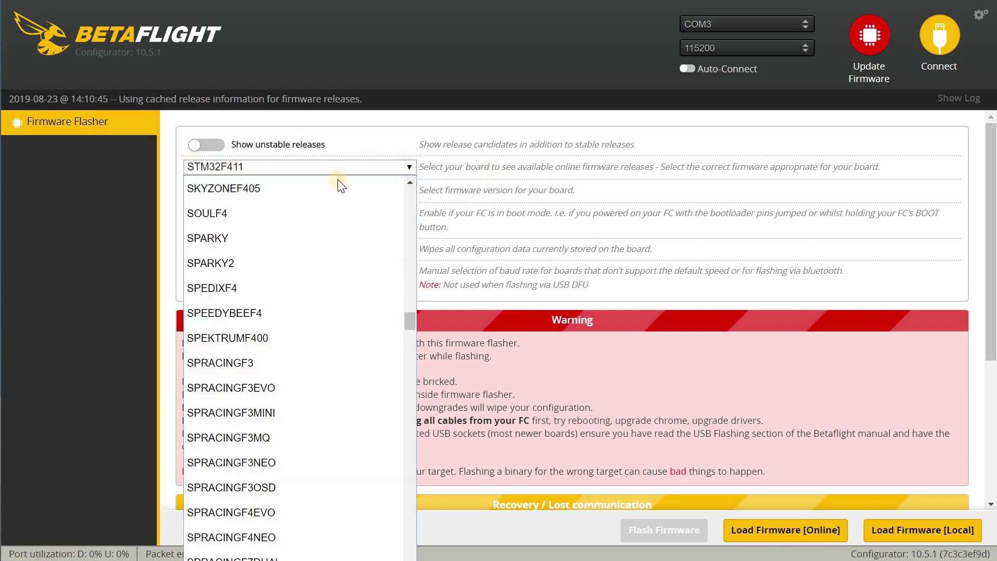
scroll(252, 187, up, 1)
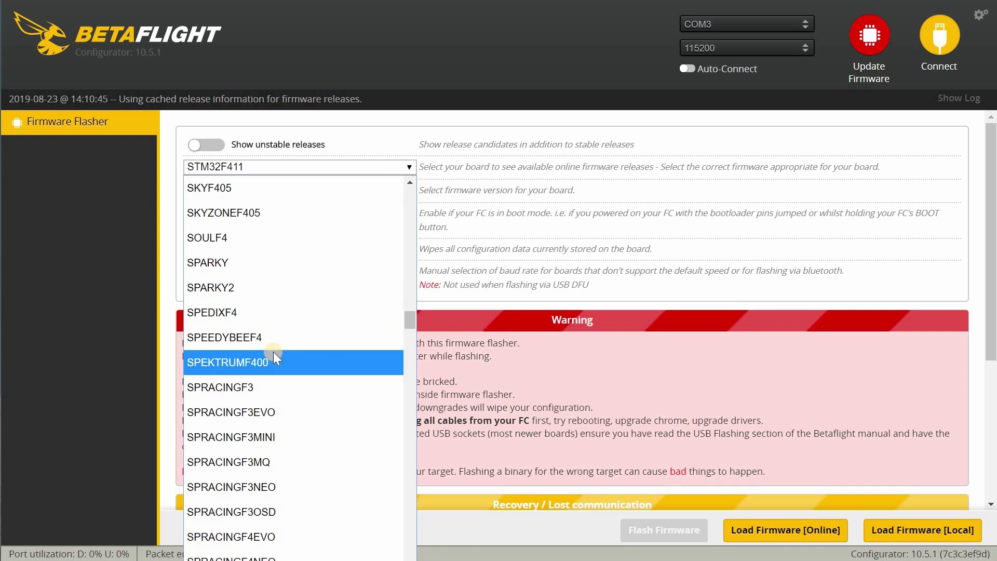
scroll(273, 351, down, 10)
scroll(256, 300, up, 2)
scroll(258, 371, up, 2)
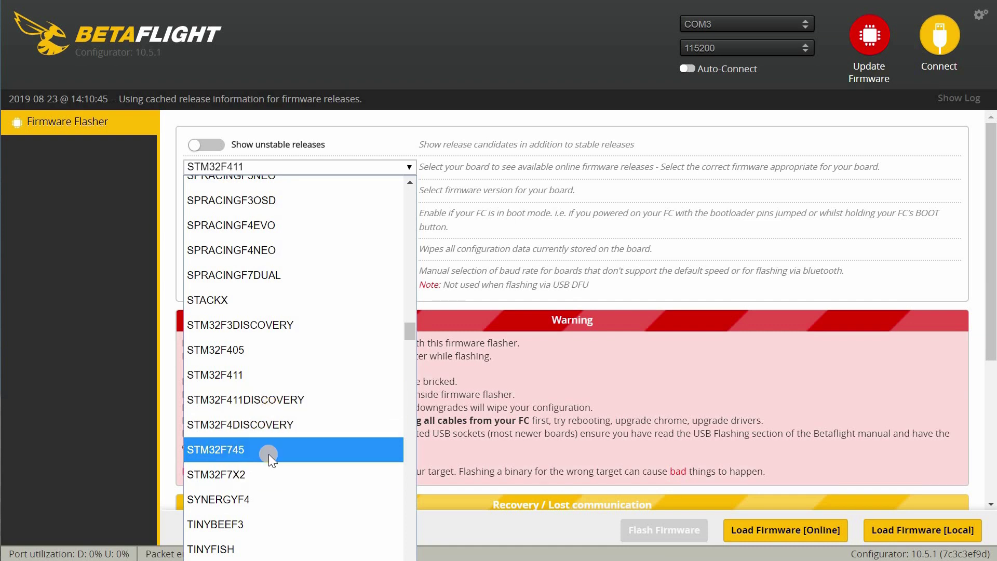
click(257, 375)
click(403, 192)
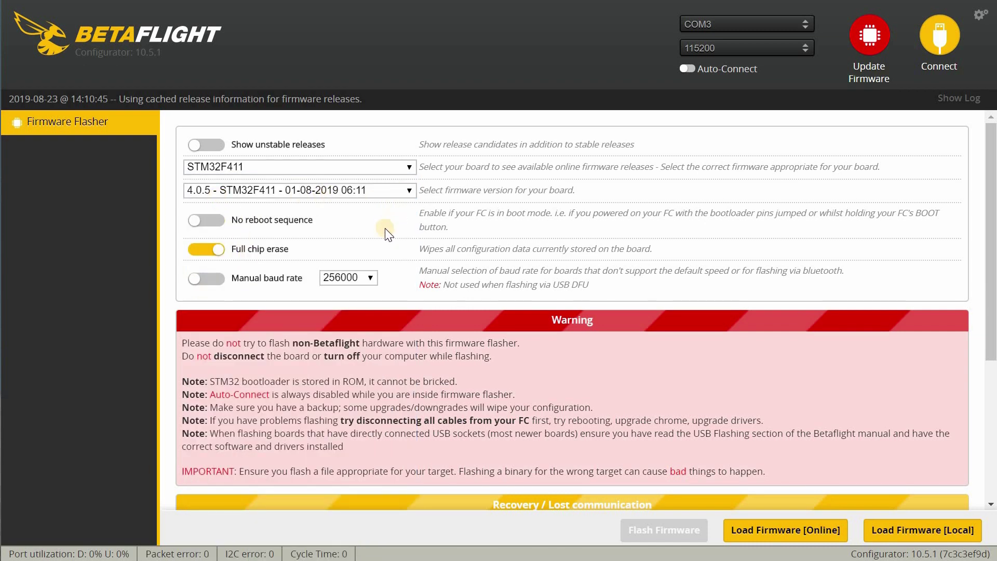
click(385, 231)
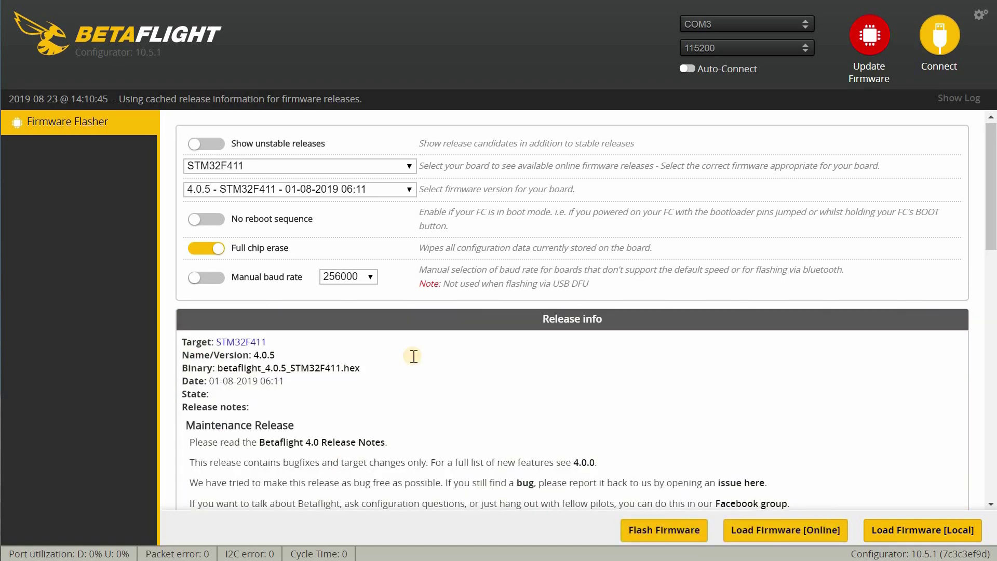
Step: Review the release notes of the loaded 4.0.5 firmware and flash it to the board
scroll(415, 358, down, 5)
scroll(413, 352, down, 2)
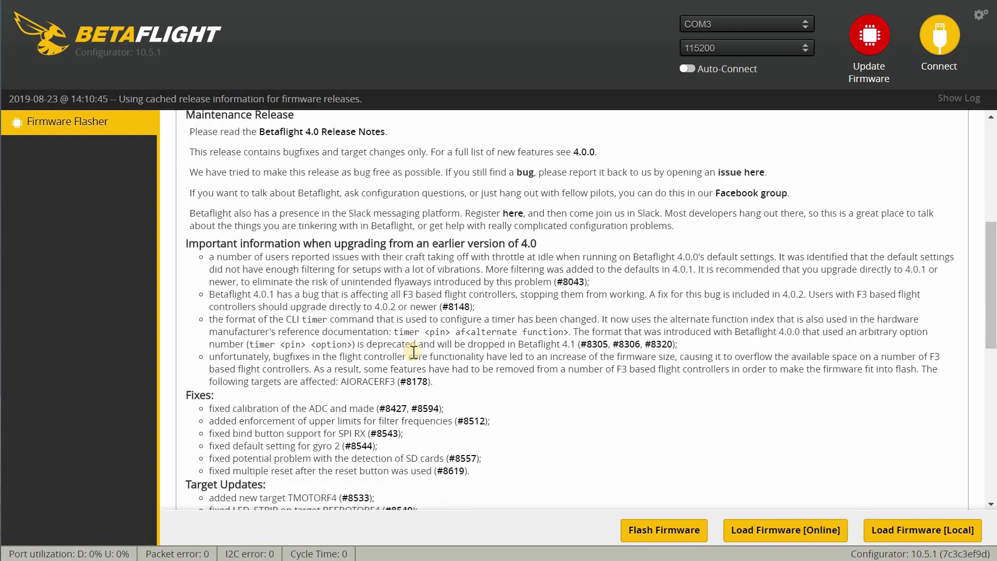
scroll(413, 352, down, 2)
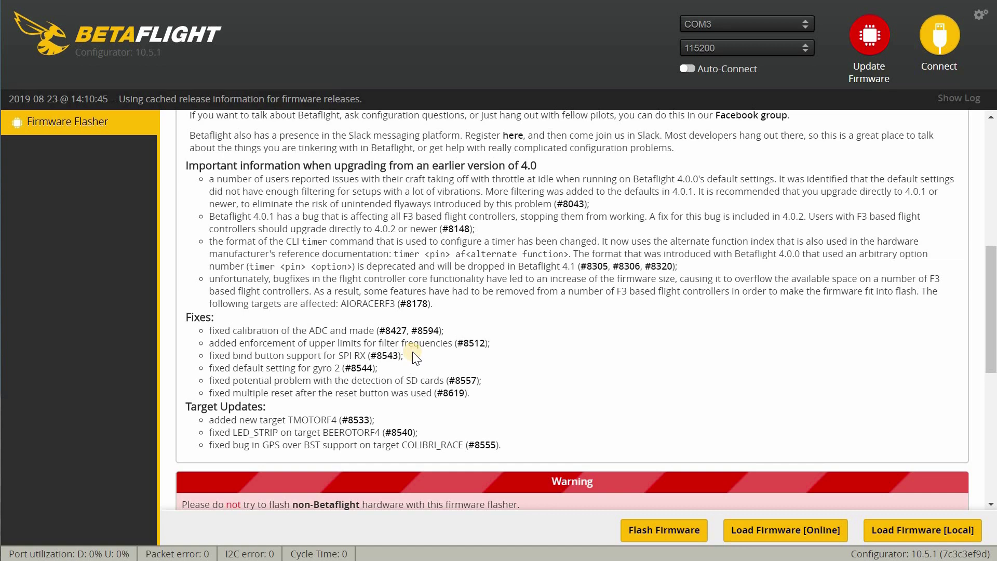
scroll(414, 357, up, 6)
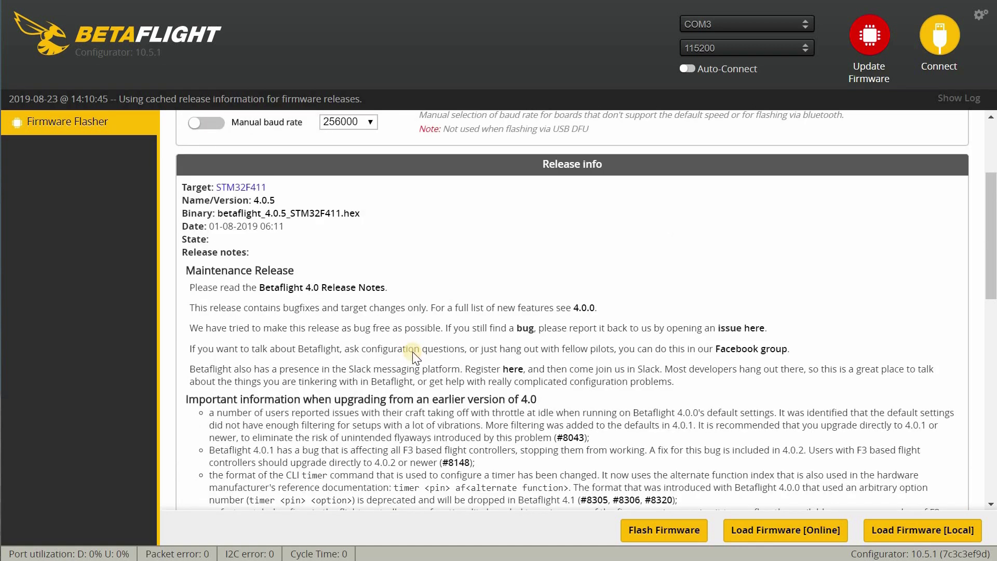
scroll(414, 357, up, 2)
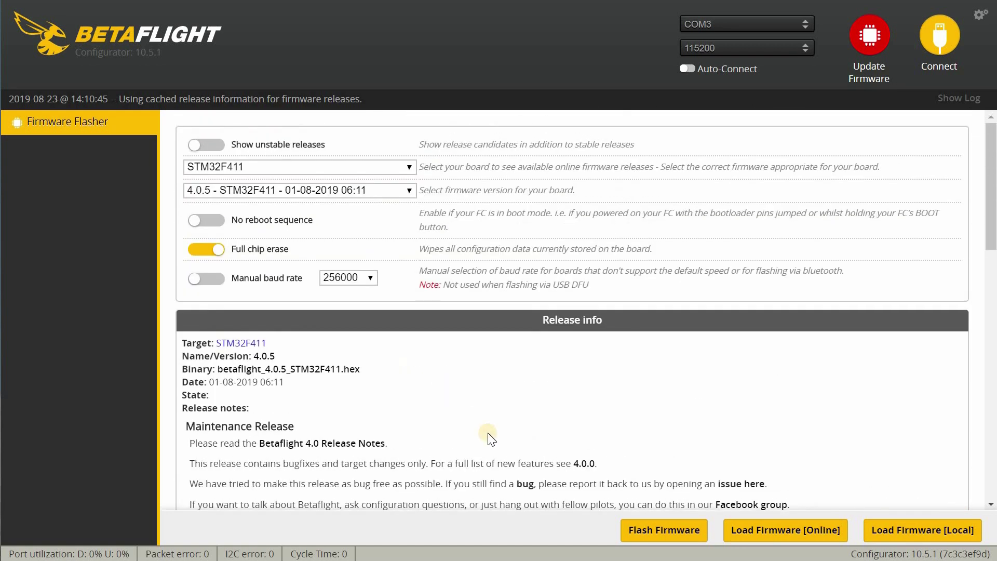
click(637, 532)
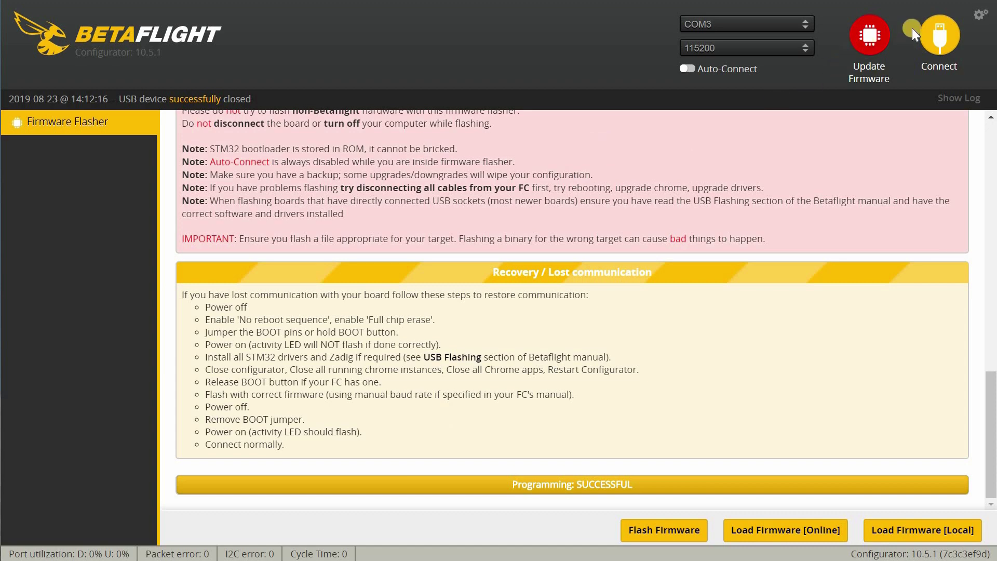
Step: Connect to the newly flashed board and check its available serial ports
click(927, 39)
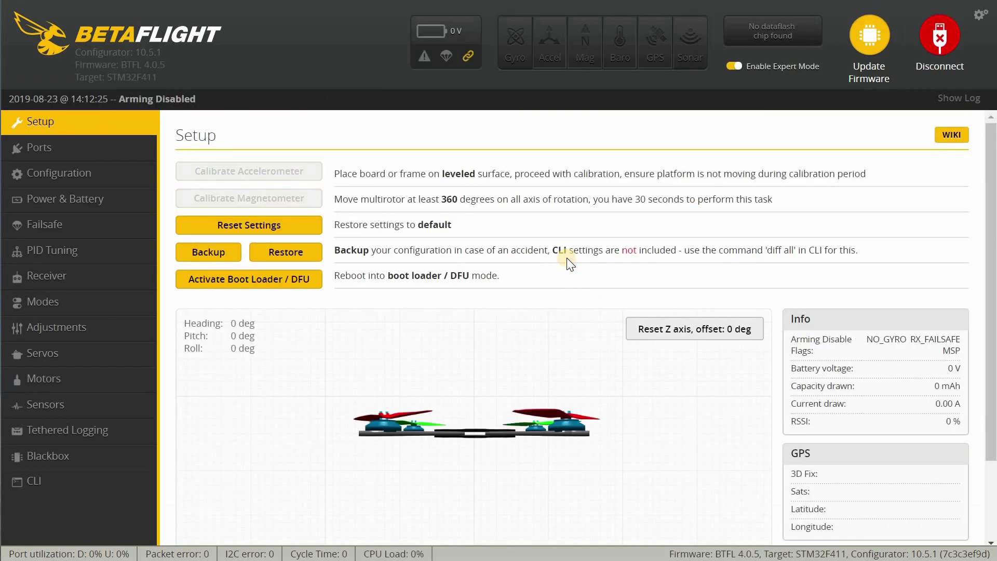
click(61, 150)
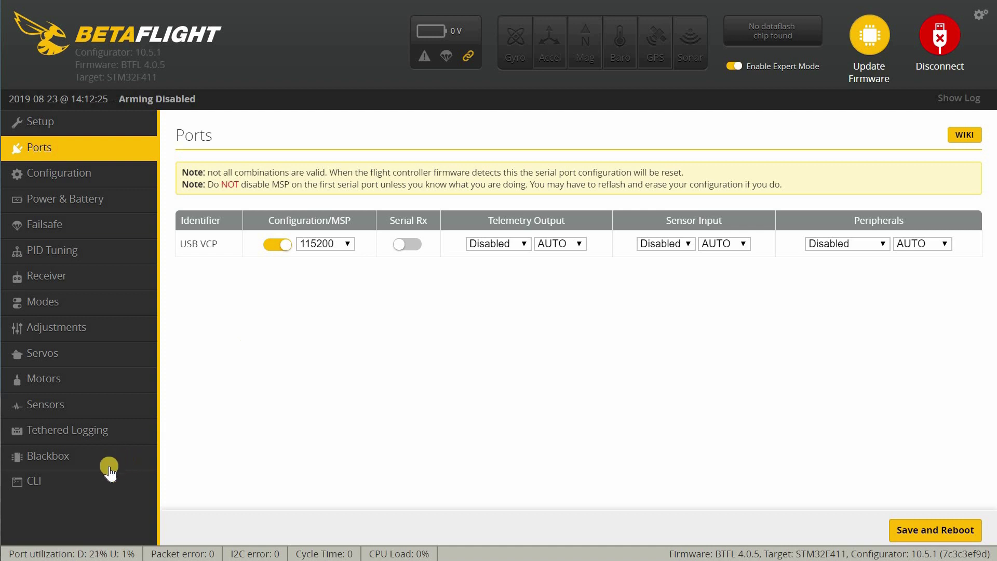
Step: Restore the backup by copying all of BTFL_cli_136RS_20190823_141004.txt from Notepad and running it in a cleared Betaflight CLI
click(83, 482)
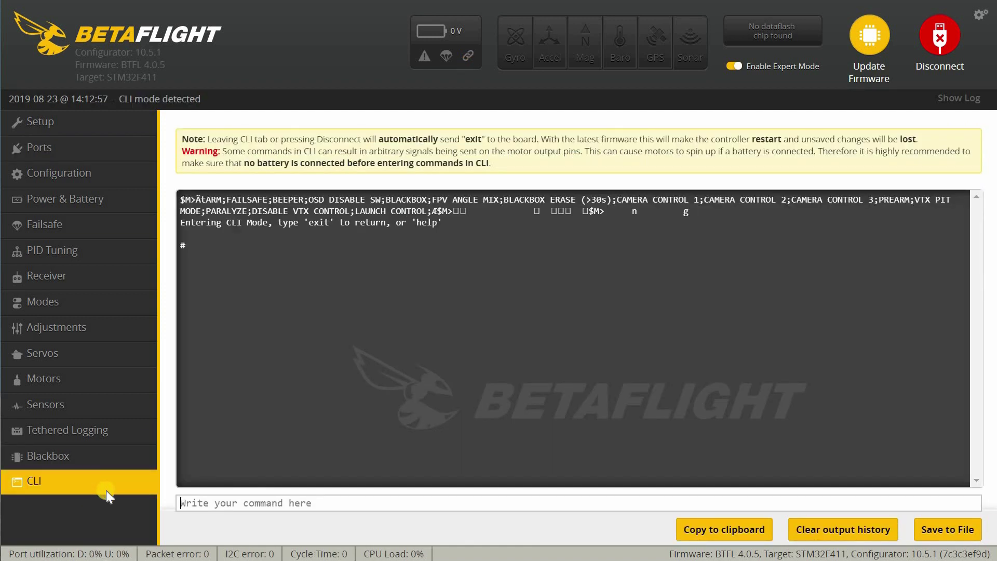
click(888, 527)
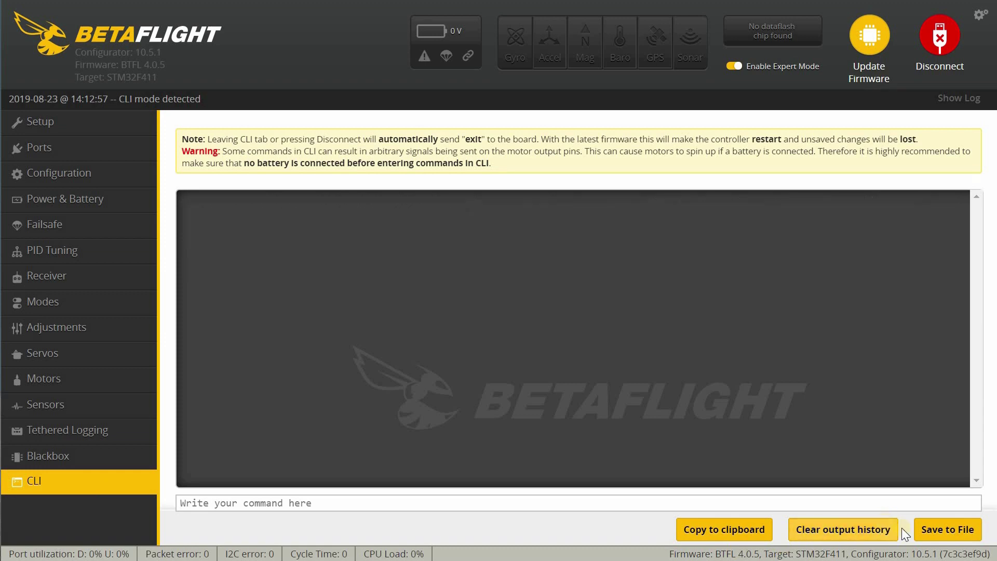
key(alt+Tab)
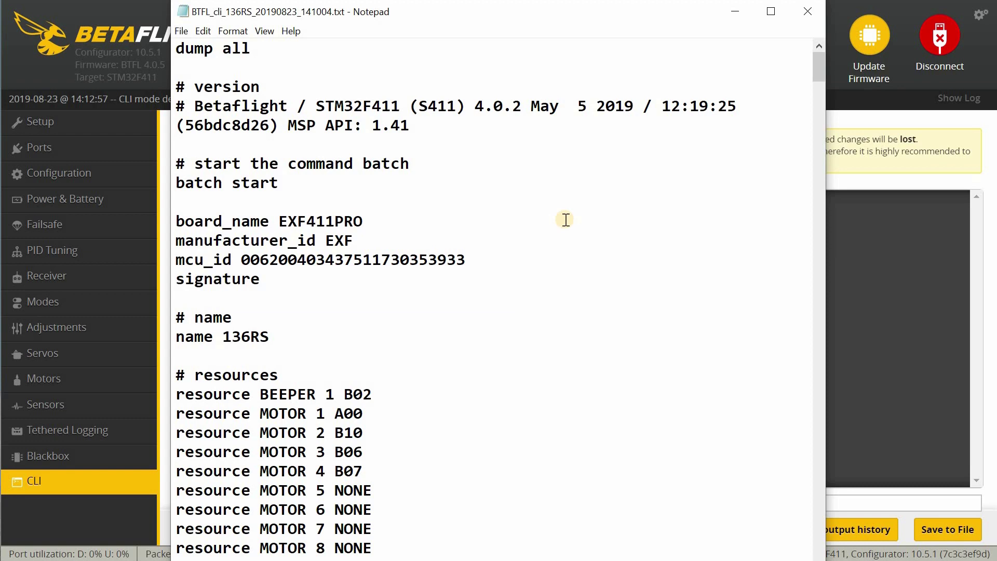
key(ctrl+a)
right_click(240, 185)
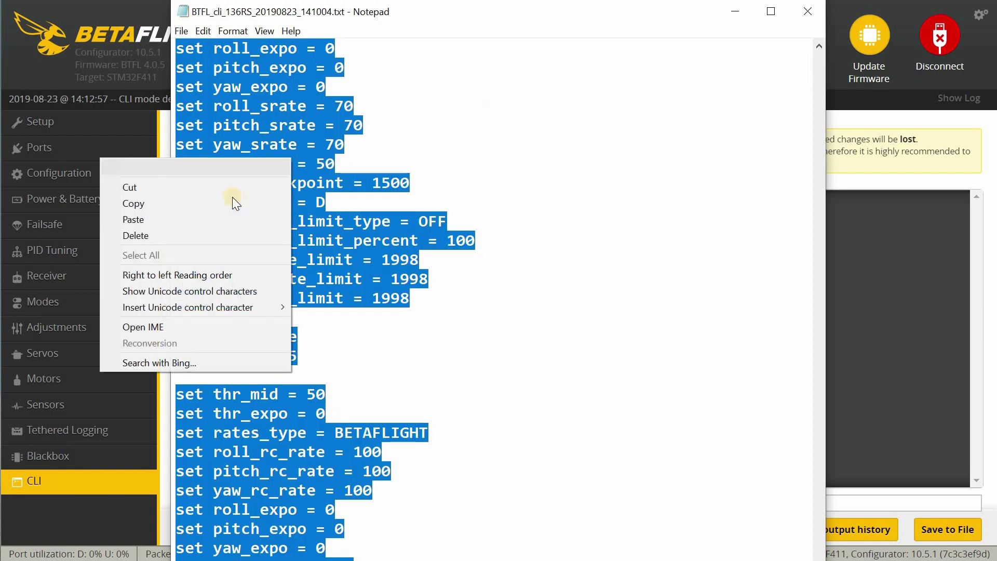
click(231, 197)
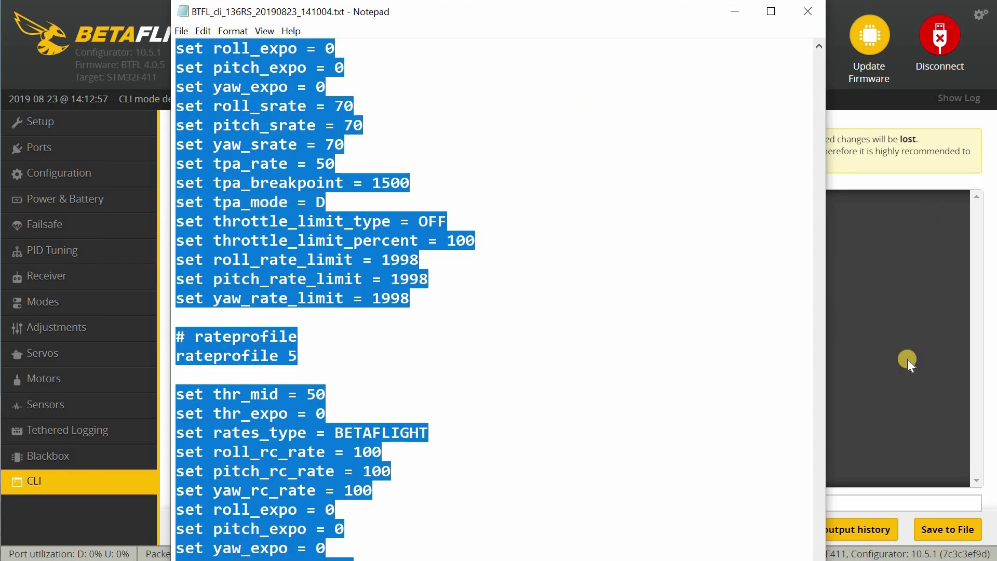
click(847, 503)
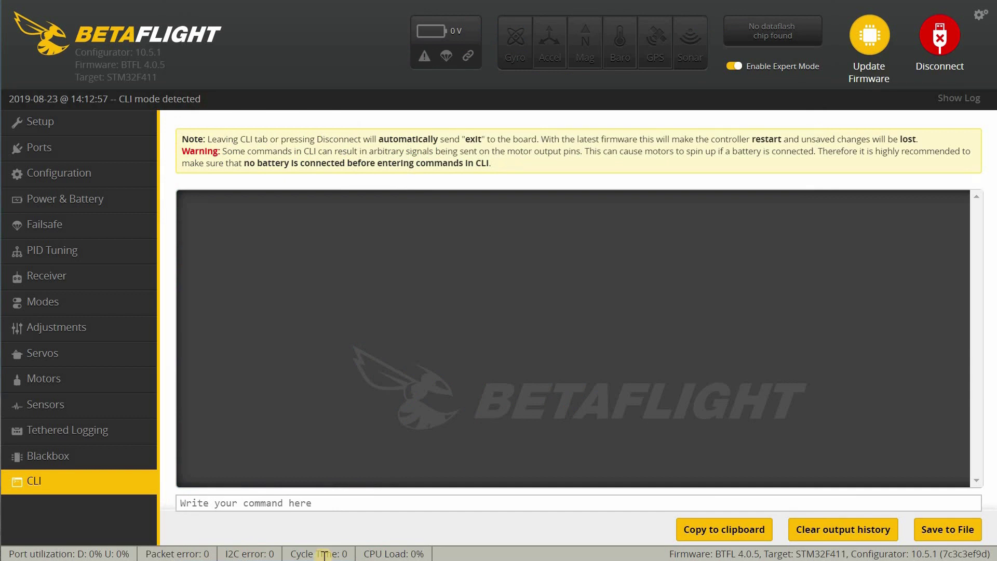
key(ctrl+v)
key(Return)
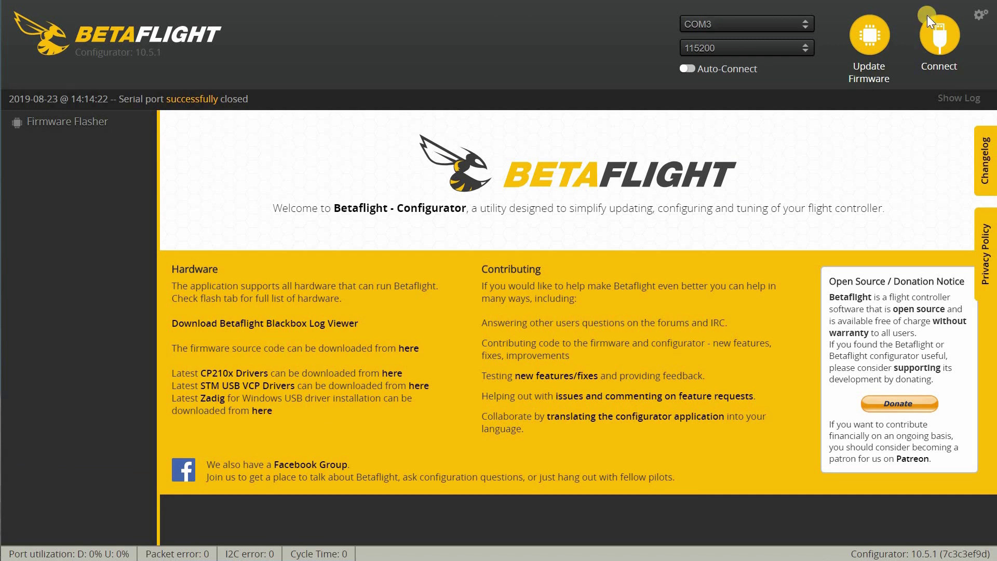
Step: Reconnect to the flight controller and check its restored port assignments and PID tuning values
click(932, 46)
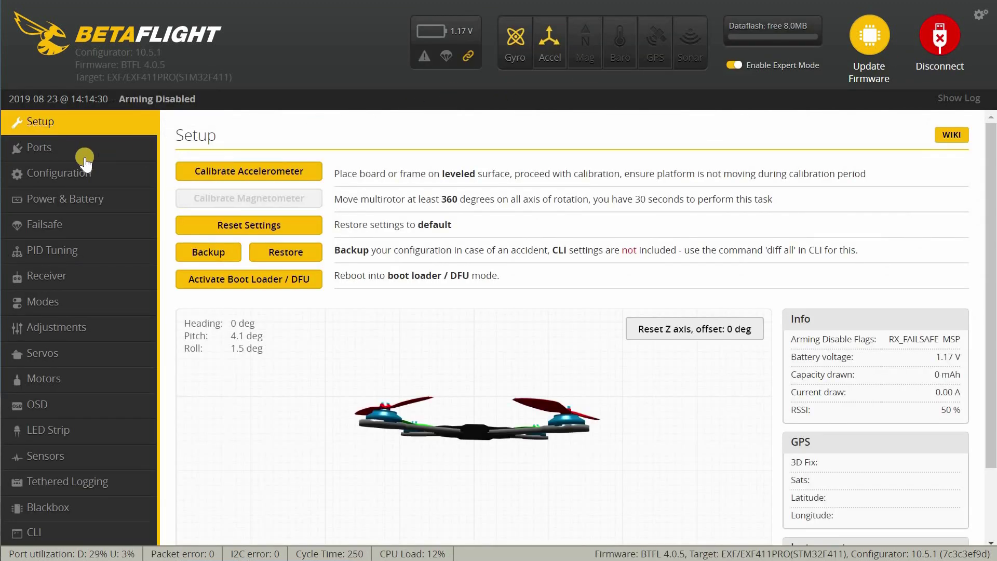
click(85, 156)
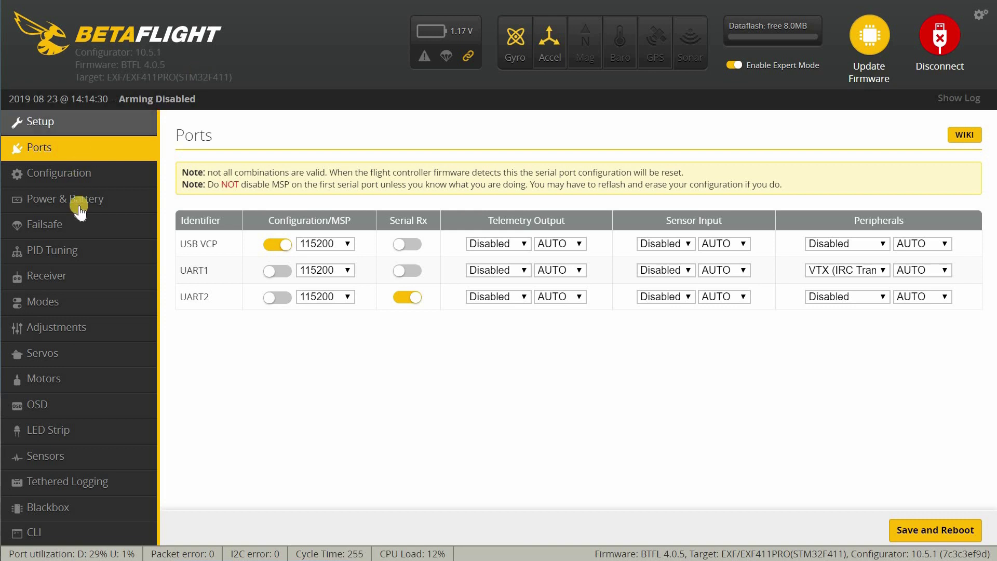
click(78, 252)
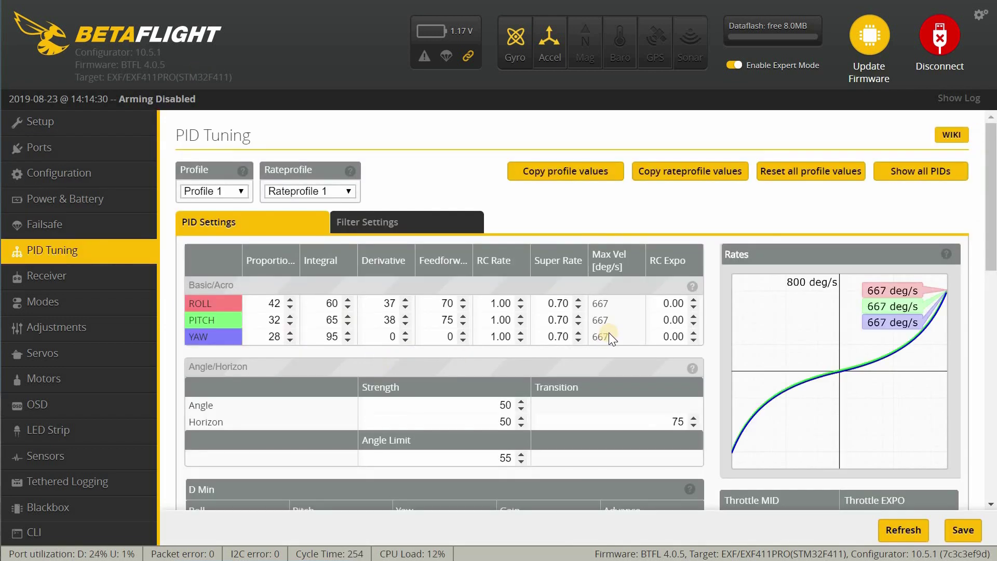
Step: Review the restored Configuration settings from the mixer through to the beeper options, and open the Receiver settings
click(85, 173)
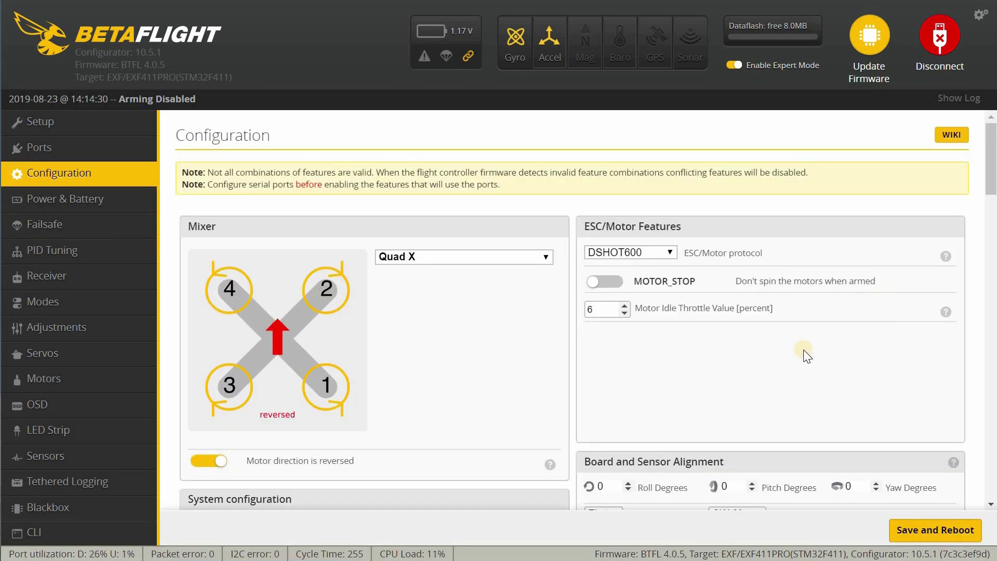
scroll(804, 351, down, 7)
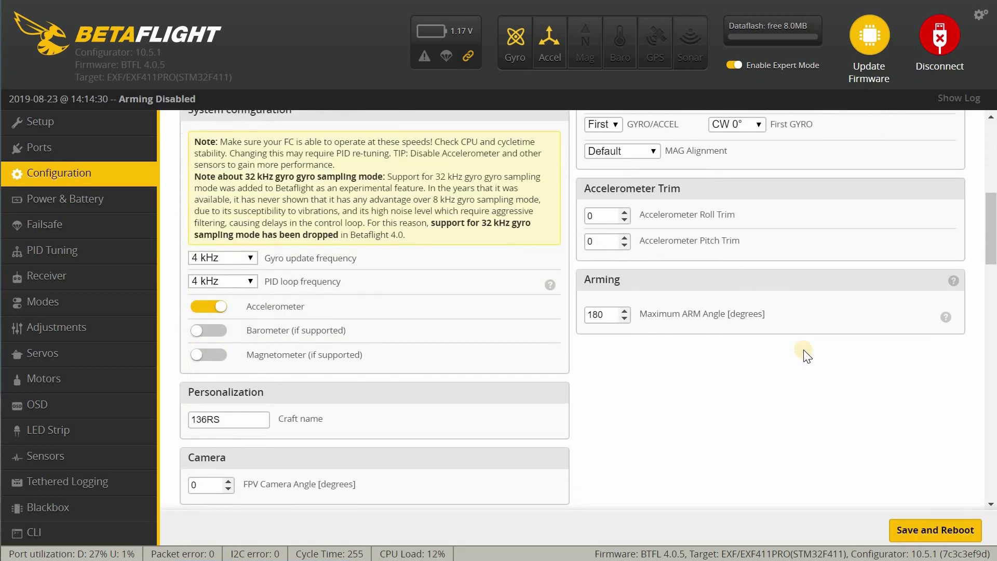
scroll(803, 350, down, 13)
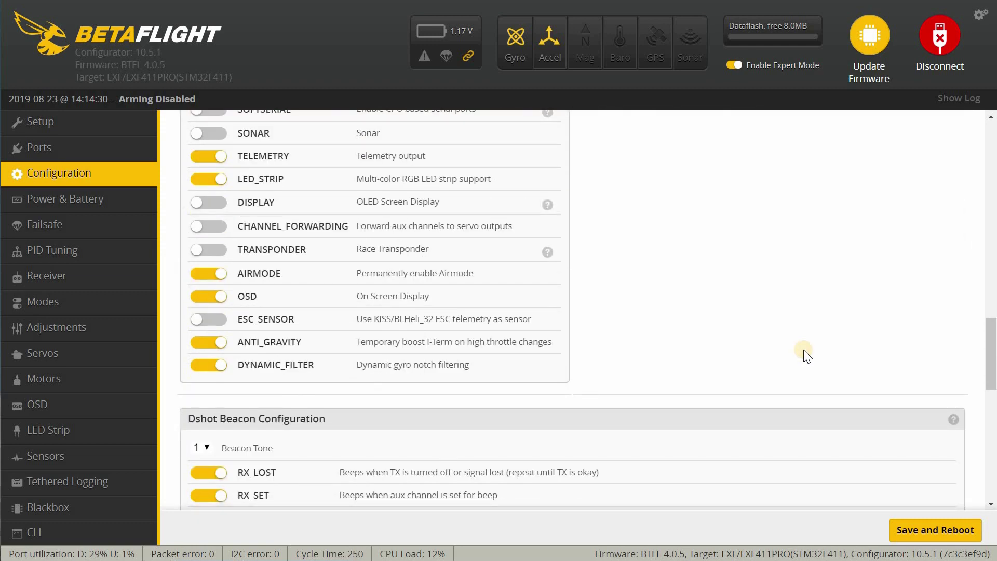
scroll(804, 351, down, 10)
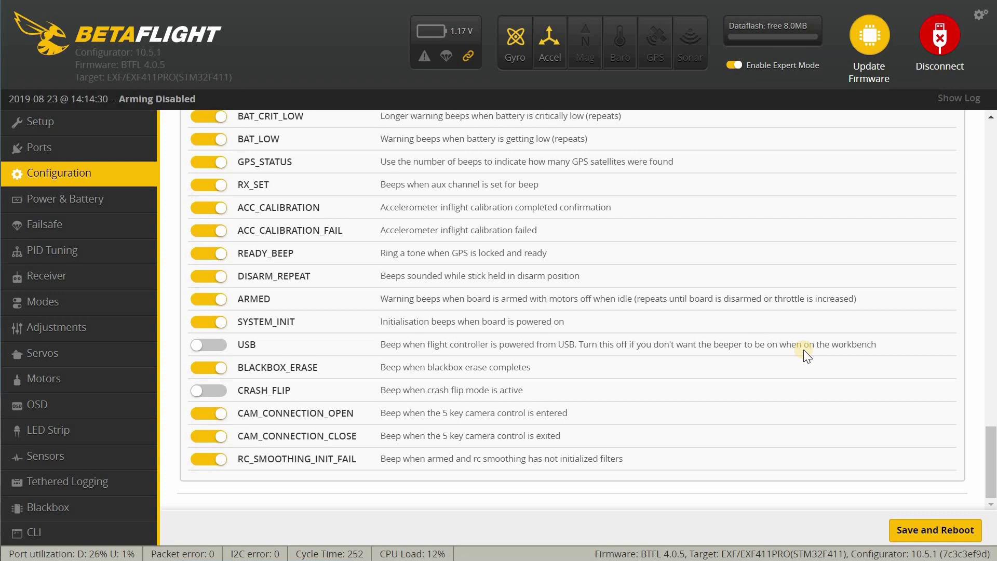
scroll(183, 289, up, 20)
click(87, 277)
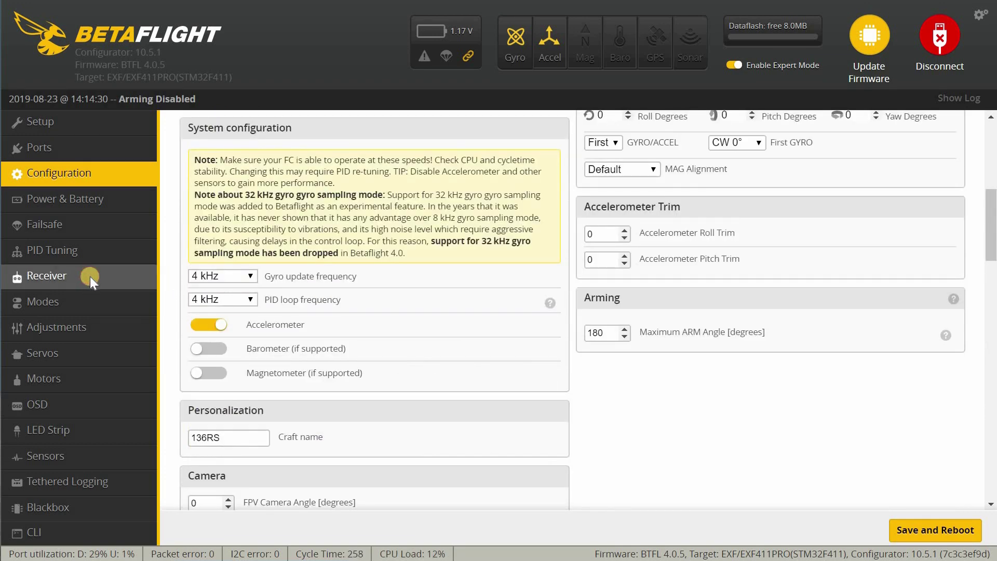